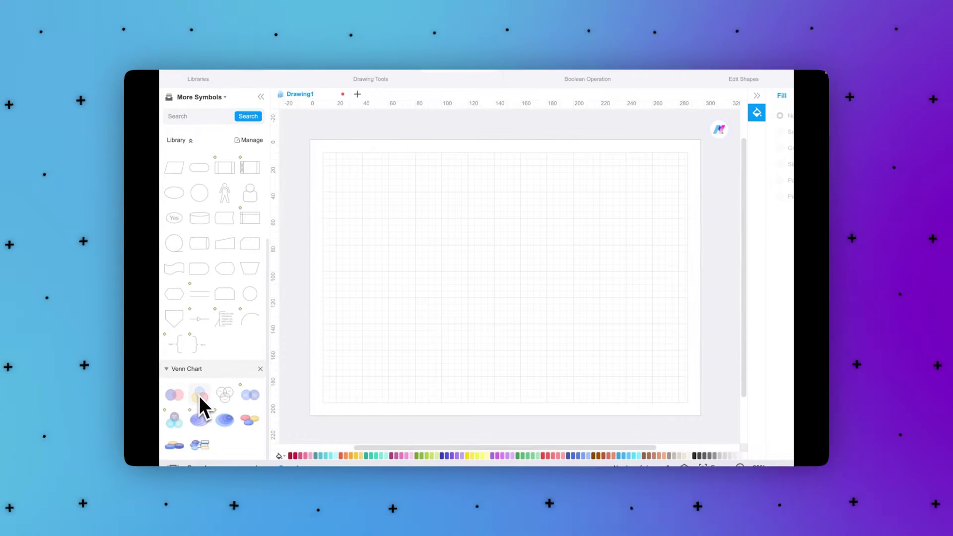
Step: Place a Venn diagram shape onto the EdrawMax canvas
left_click_drag(198, 395, 502, 266)
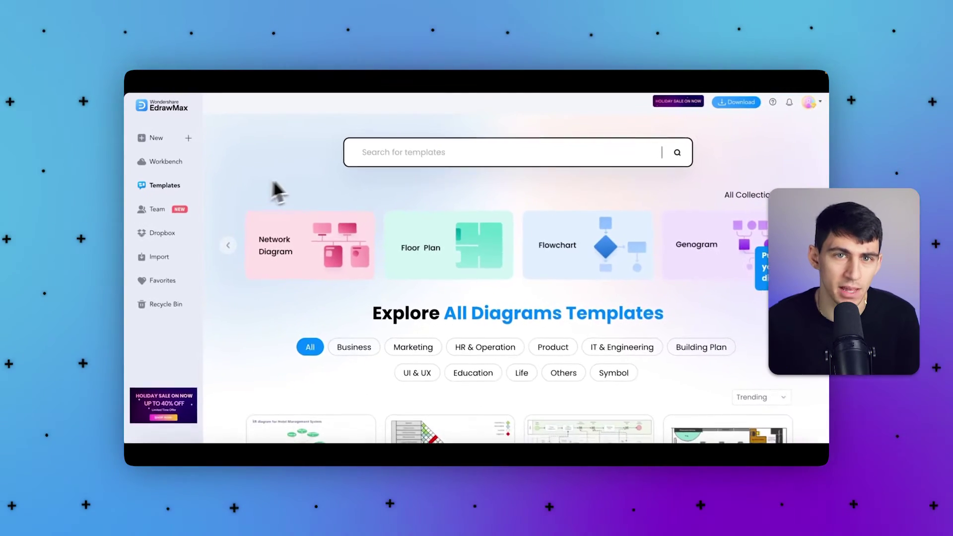
Step: Search the templates for 'Business Process Flowchart' and start a diagram from the first result
left_click(385, 154)
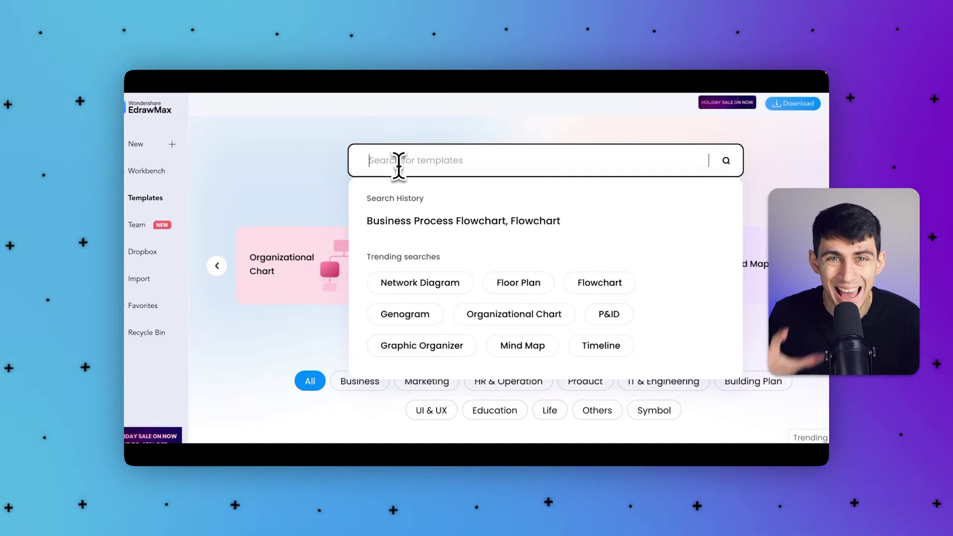
type("Business Process Flowchart")
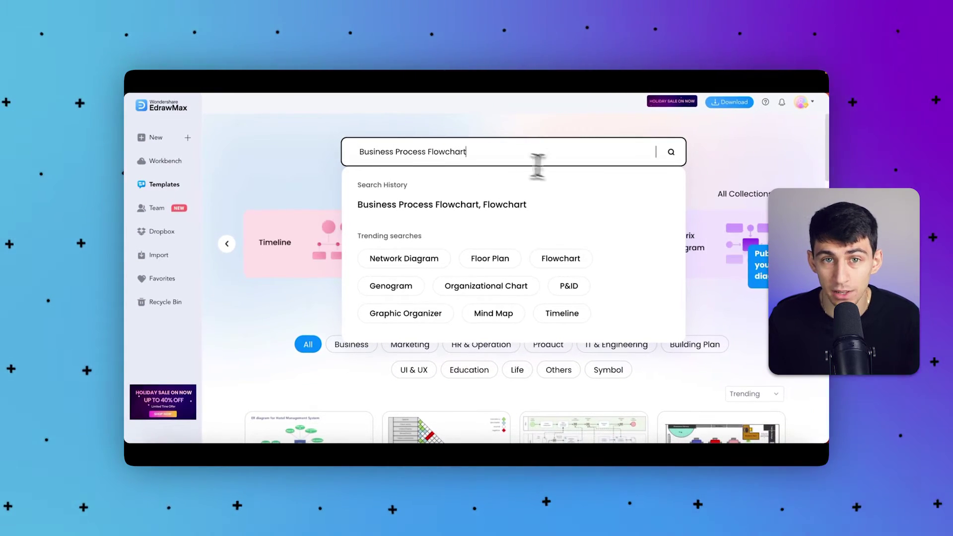
left_click(671, 153)
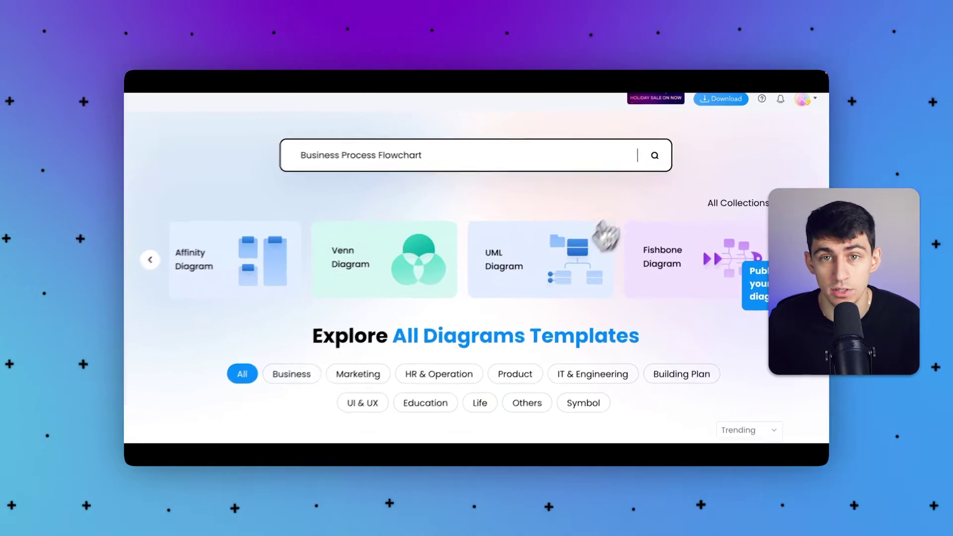
scroll(544, 321, "down", 5)
scroll(544, 320, "down", 2)
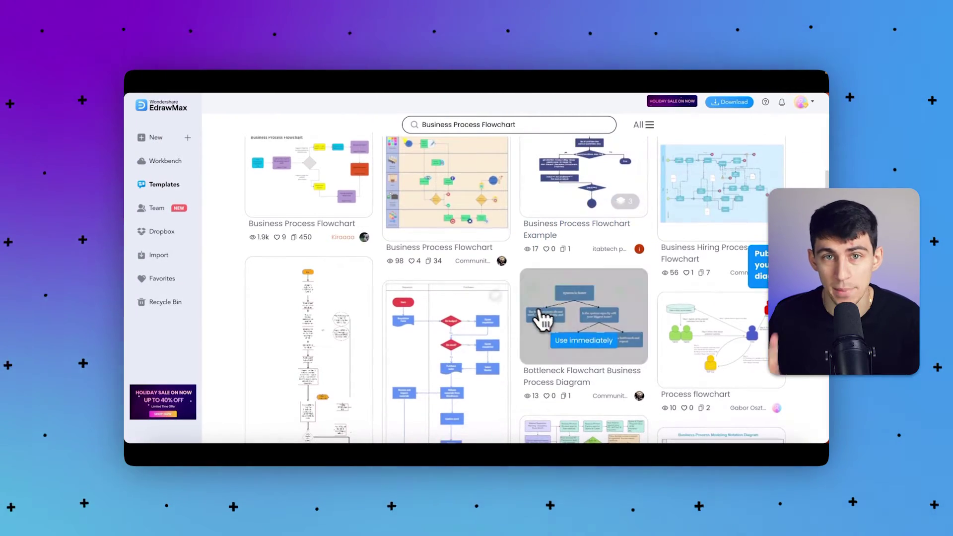
mouse_move(334, 214)
scroll(334, 214, "up", 1)
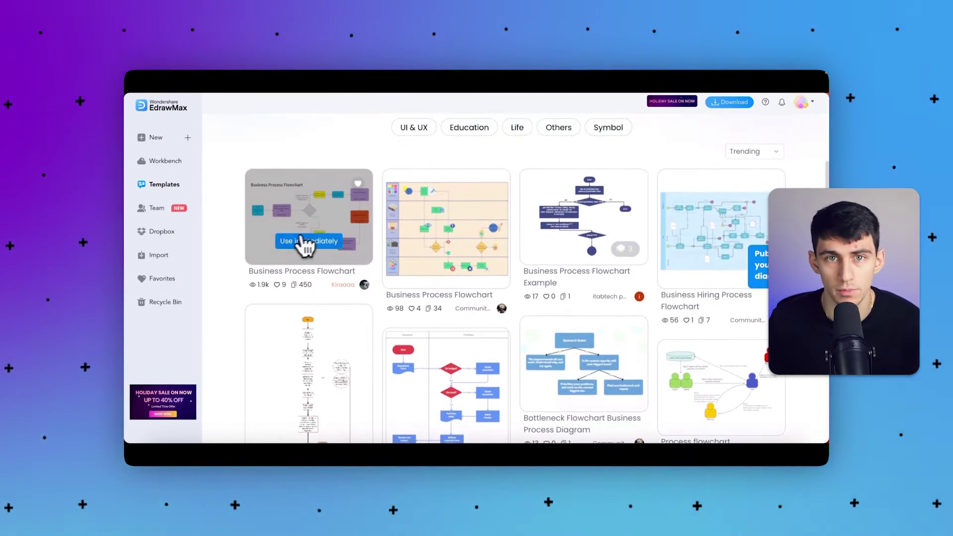
left_click(293, 243)
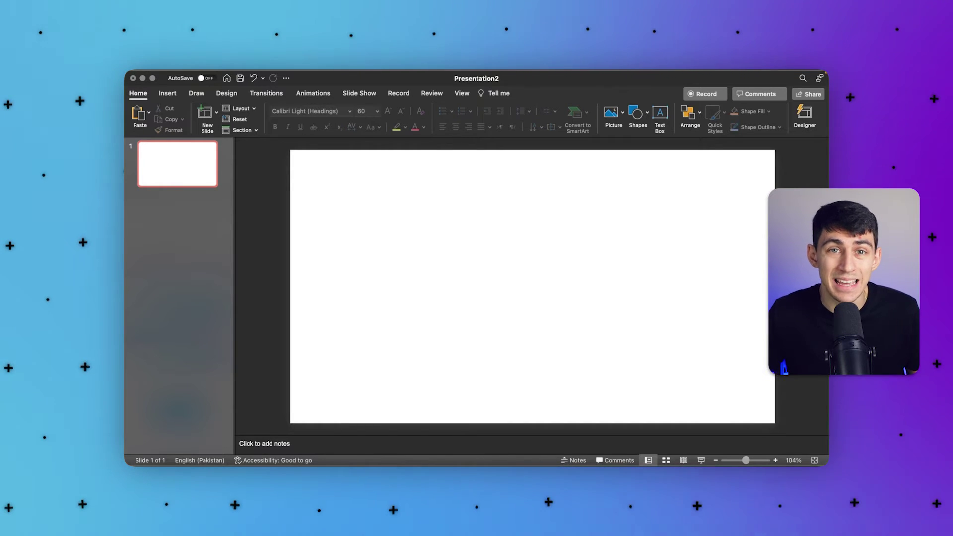
Step: Set the slide's background fill to solid black in Format Background
right_click(500, 256)
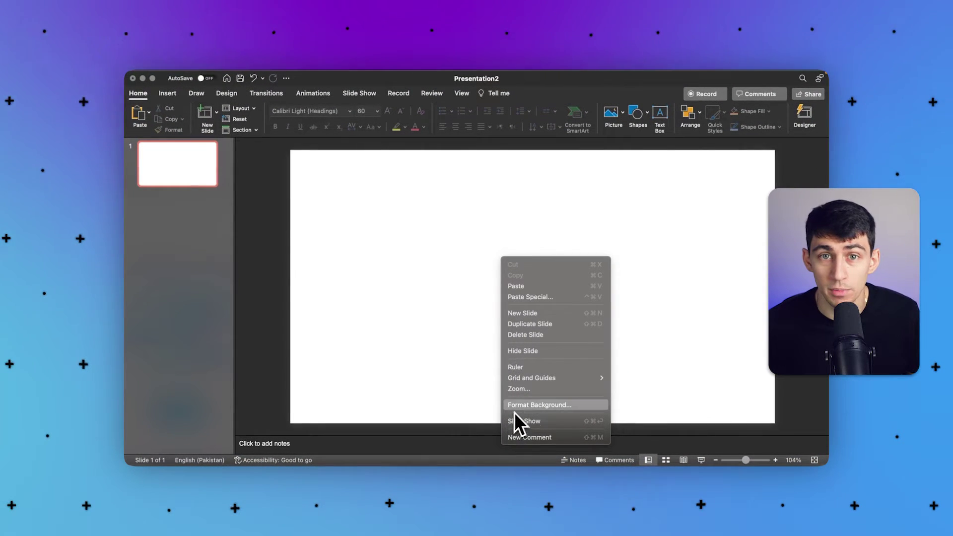
left_click(552, 406)
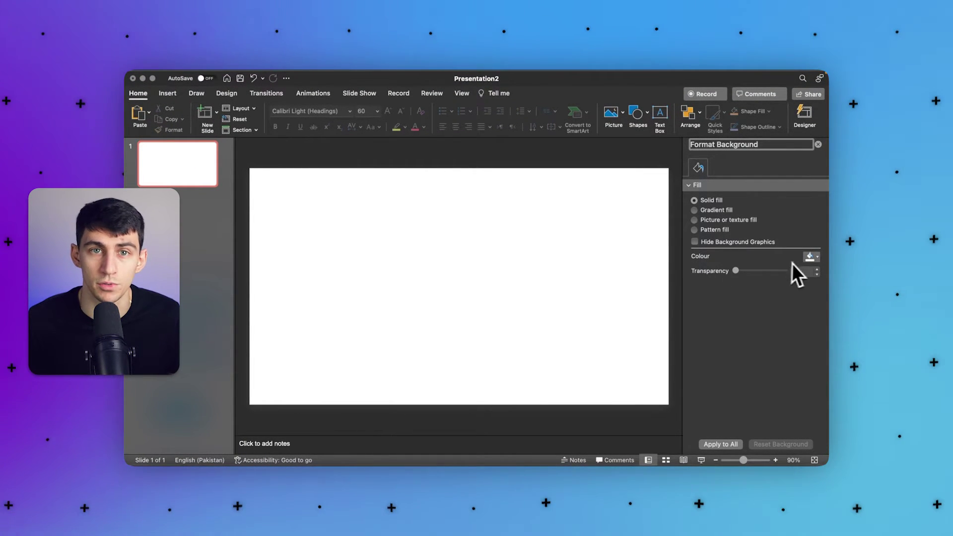
left_click(811, 258)
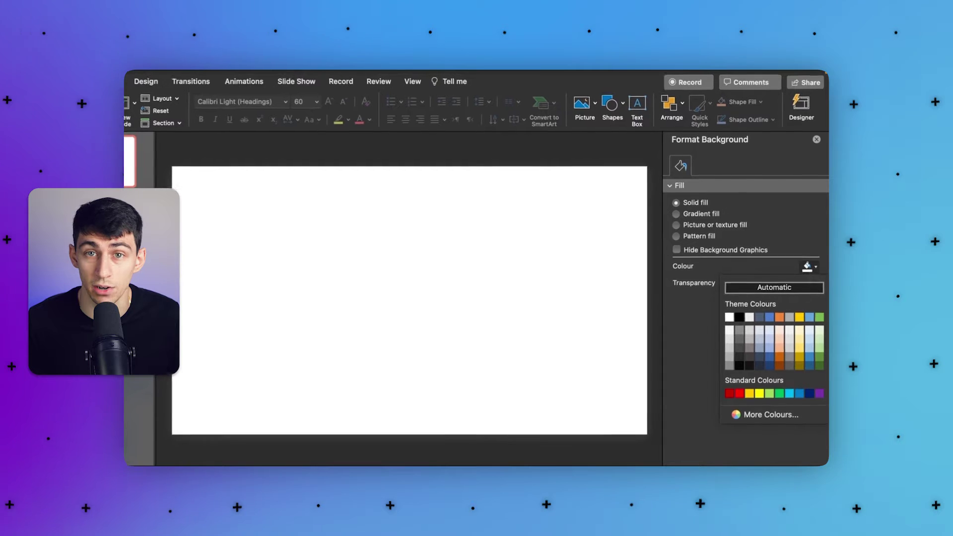
left_click(739, 318)
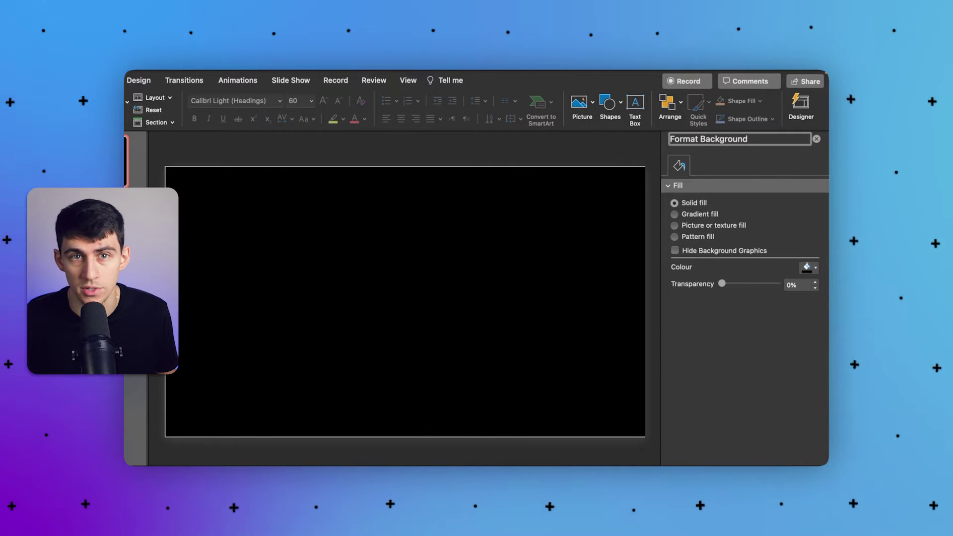
left_click(817, 139)
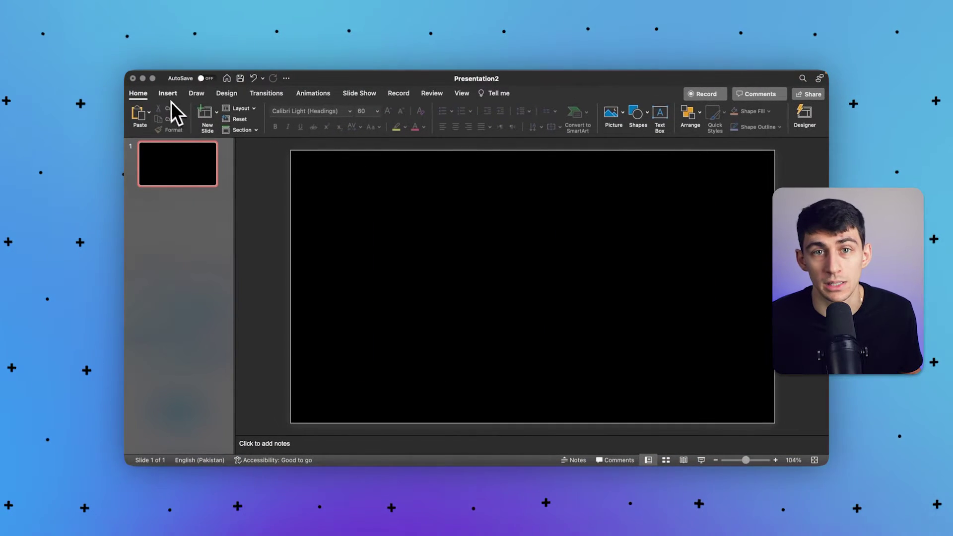
left_click(235, 95)
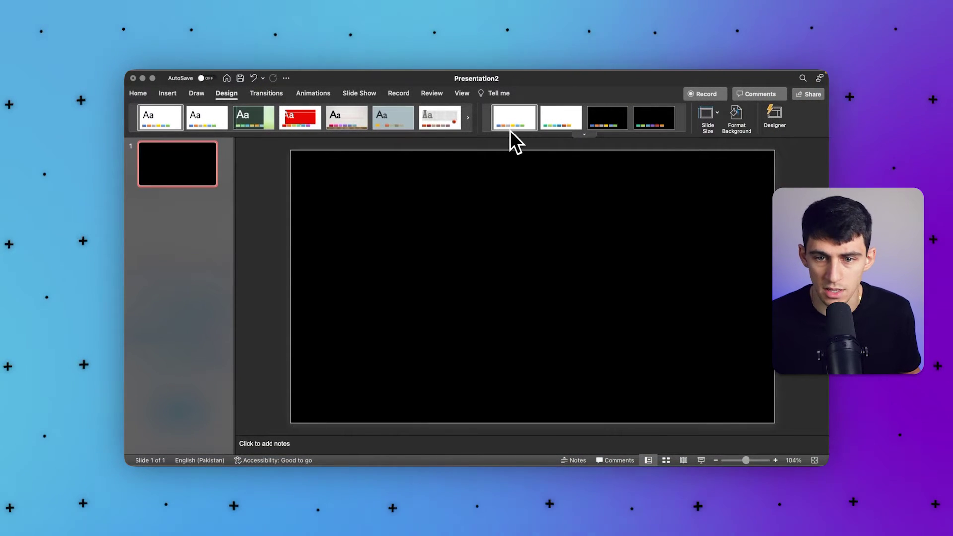
left_click(584, 134)
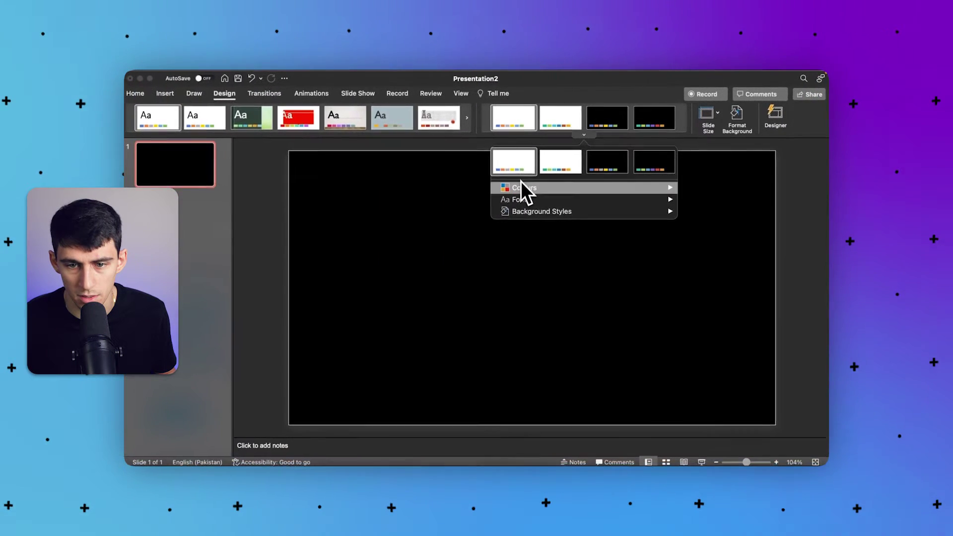
mouse_move(521, 187)
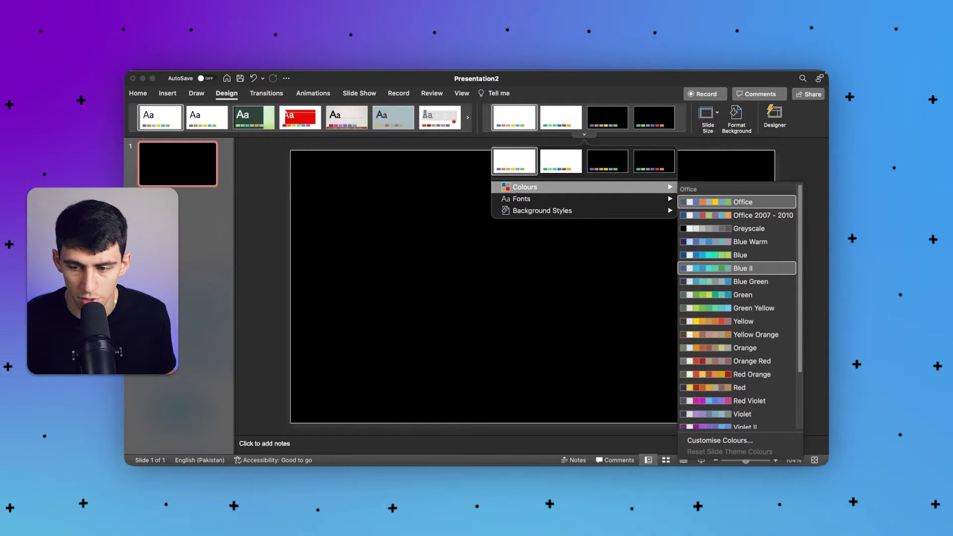
key("Escape")
key("Escape")
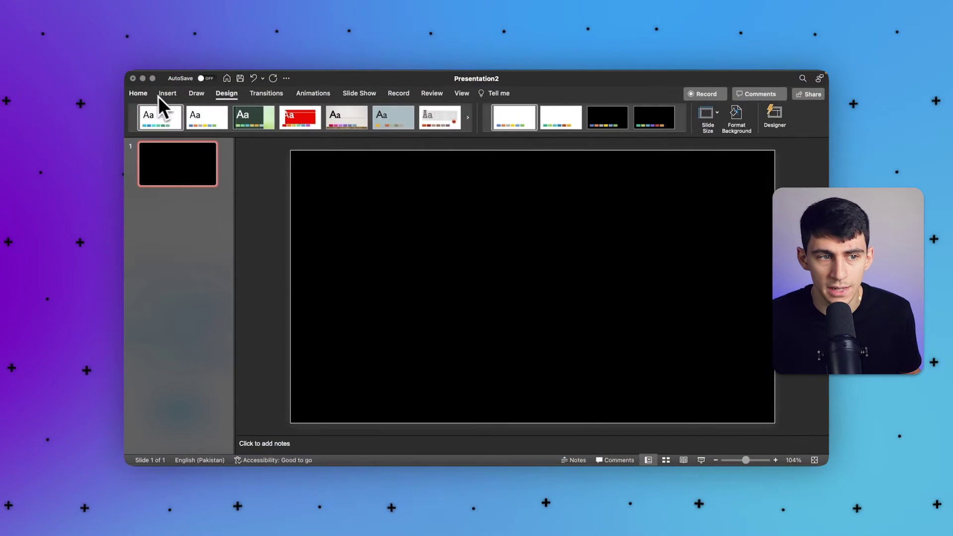
left_click(140, 95)
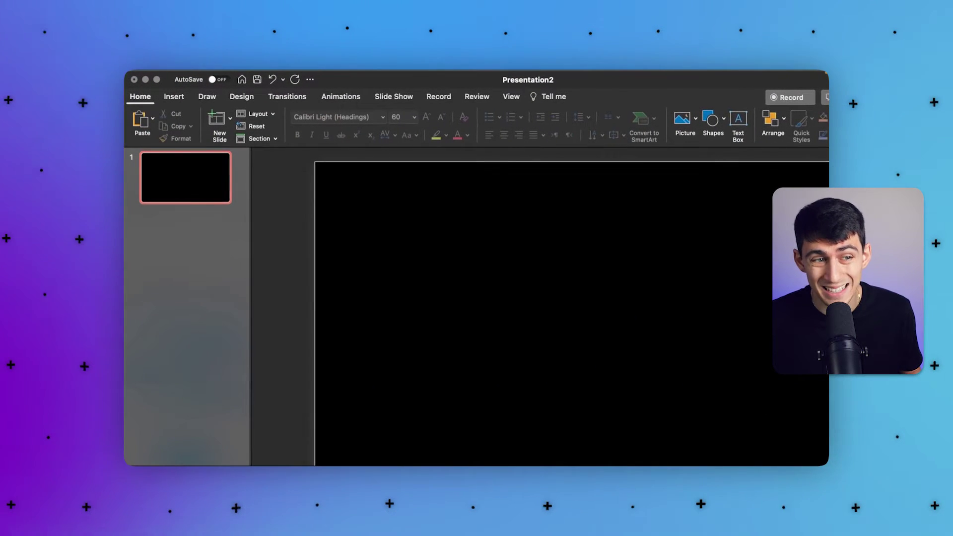
Step: Draw a long thin bar from the slide's top-left corner
left_click(175, 98)
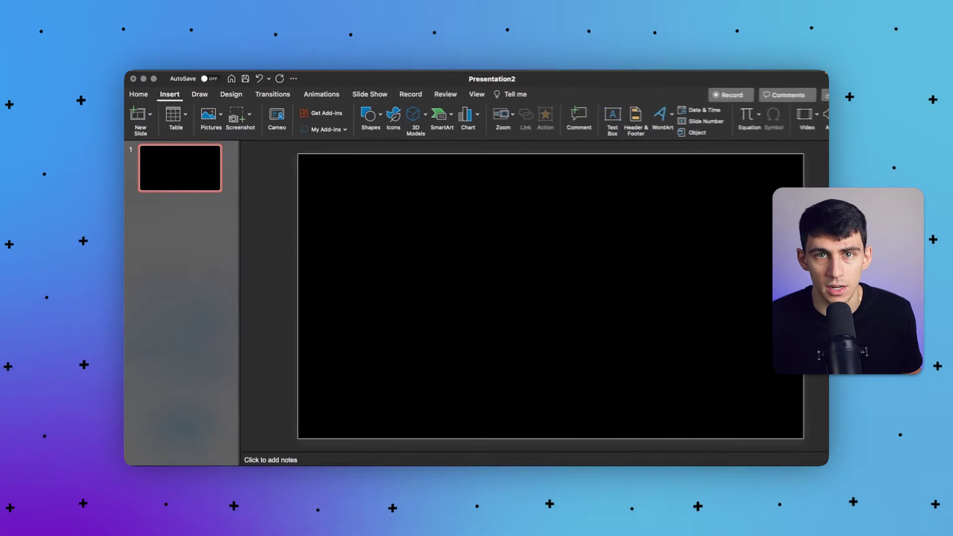
left_click(368, 120)
key("Escape")
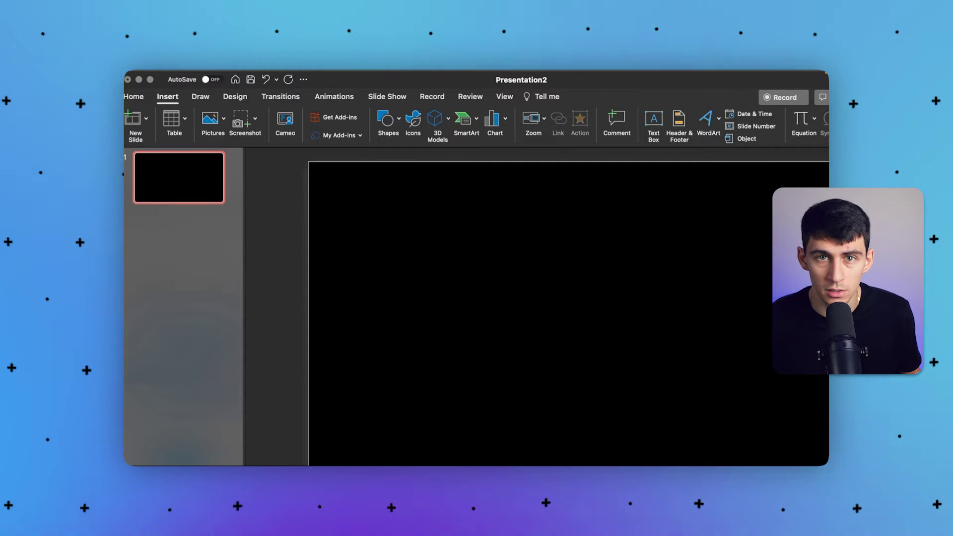
left_click_drag(312, 188, 491, 215)
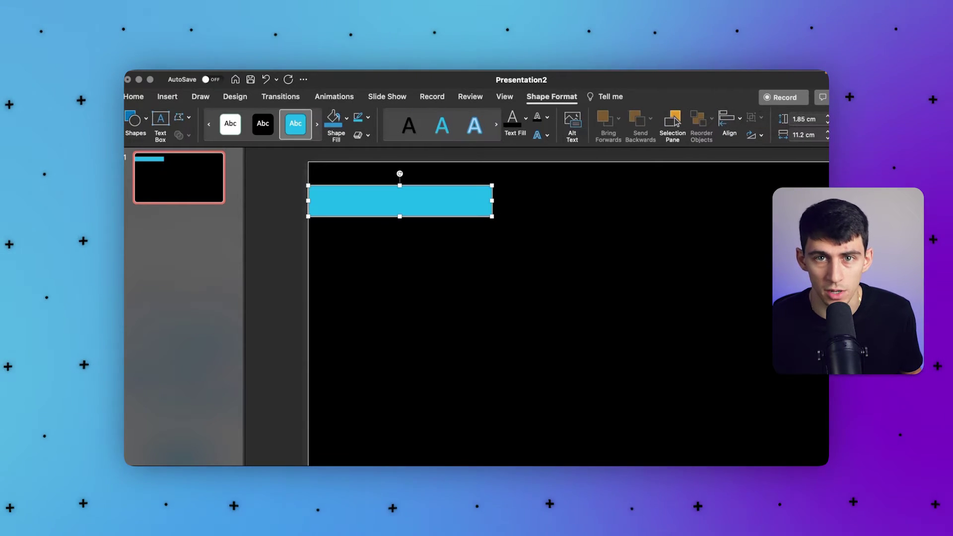
left_click(510, 214)
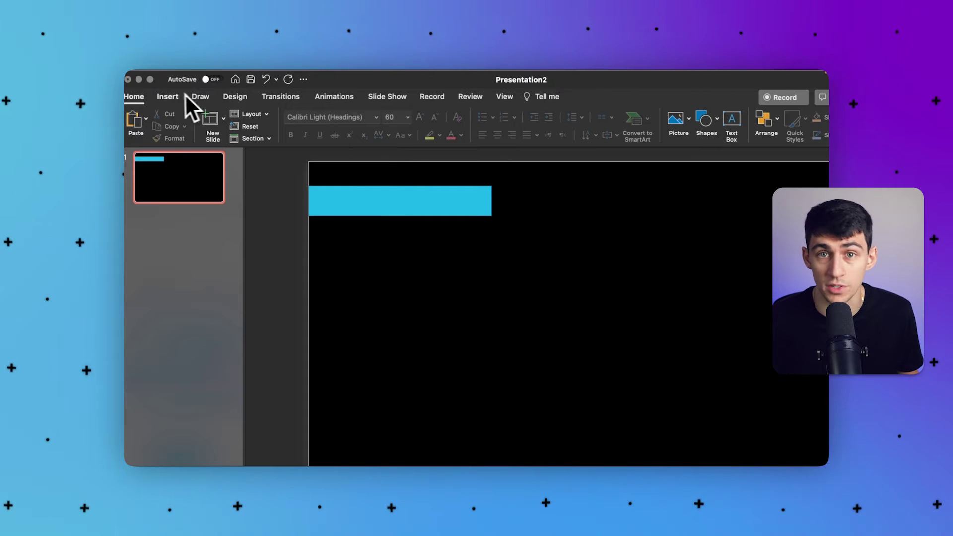
Step: Add an oval circle centred on the bar's right end and fill it white
left_click(170, 96)
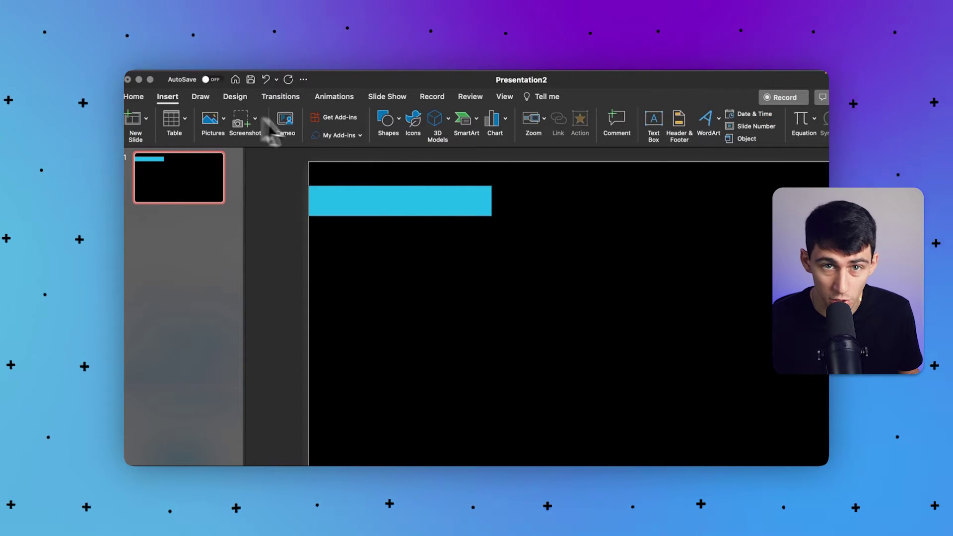
left_click(392, 122)
left_click(384, 149)
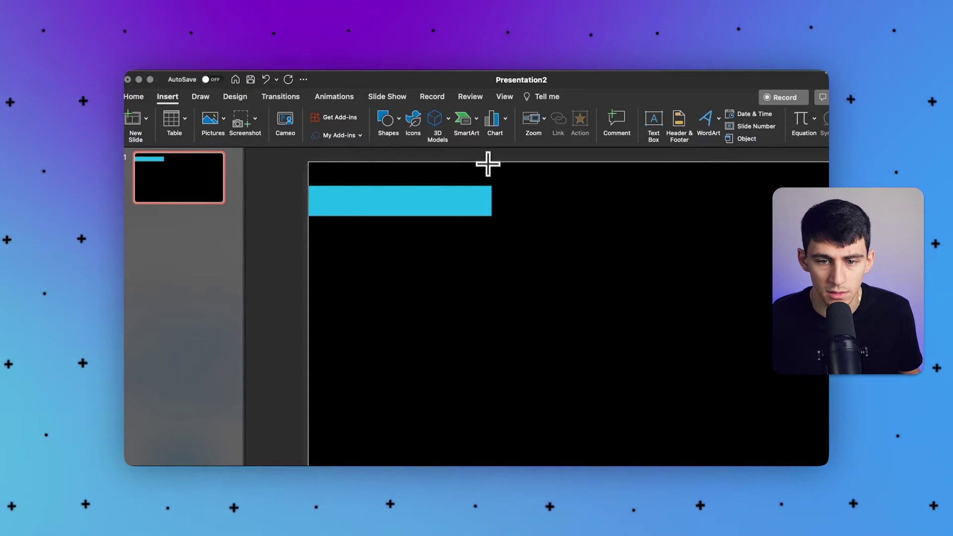
mouse_move(492, 174)
left_mouse_down()
mouse_move(572, 233)
mouse_move(551, 243)
left_mouse_up()
left_click_drag(515, 213, 503, 205)
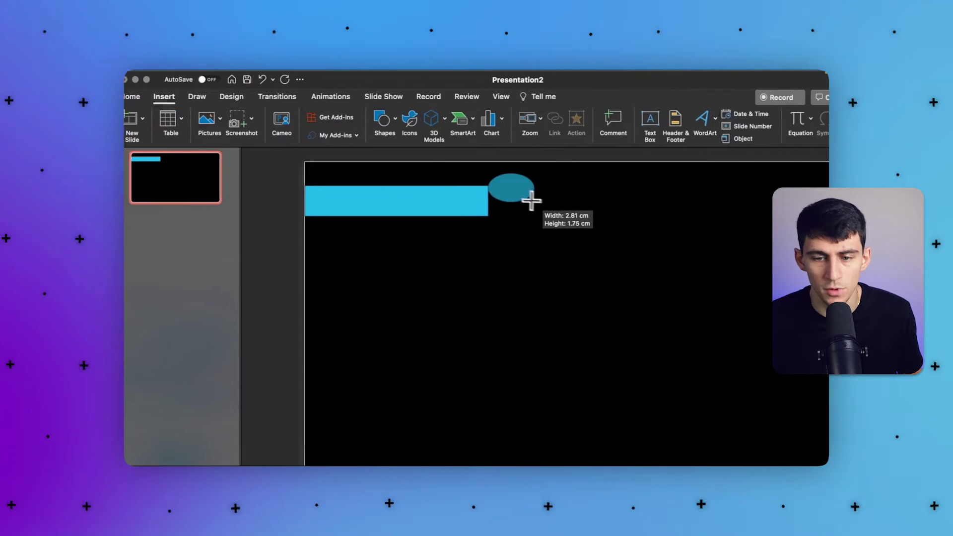
left_click_drag(531, 198, 552, 243)
left_click_drag(516, 215, 503, 204)
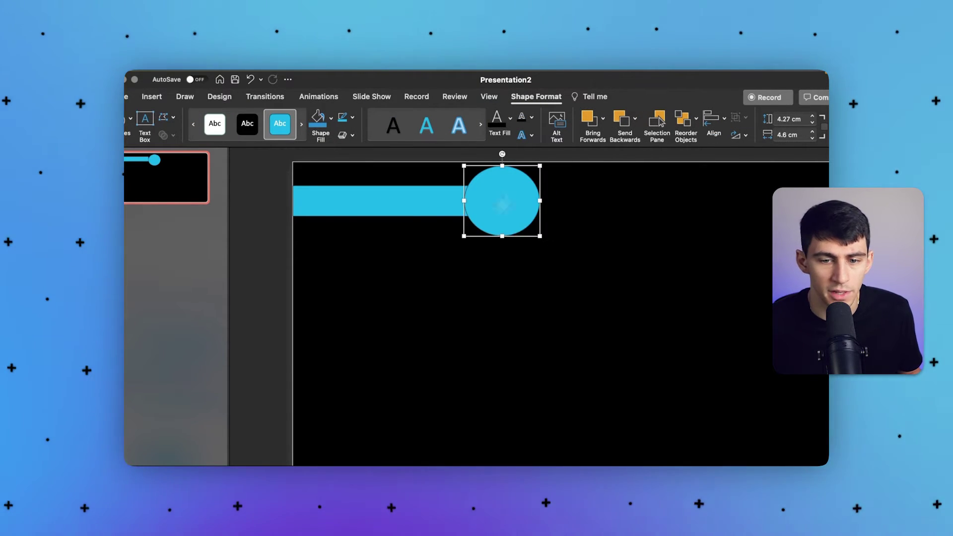
left_click(219, 126)
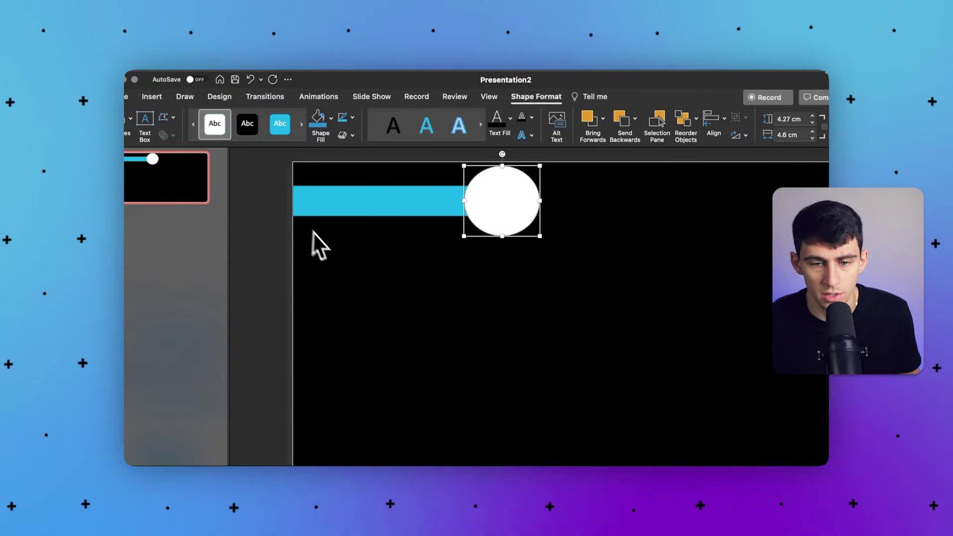
Step: Draw a shorter rectangle bar at the slide's left edge and give it a green style
left_click(329, 243)
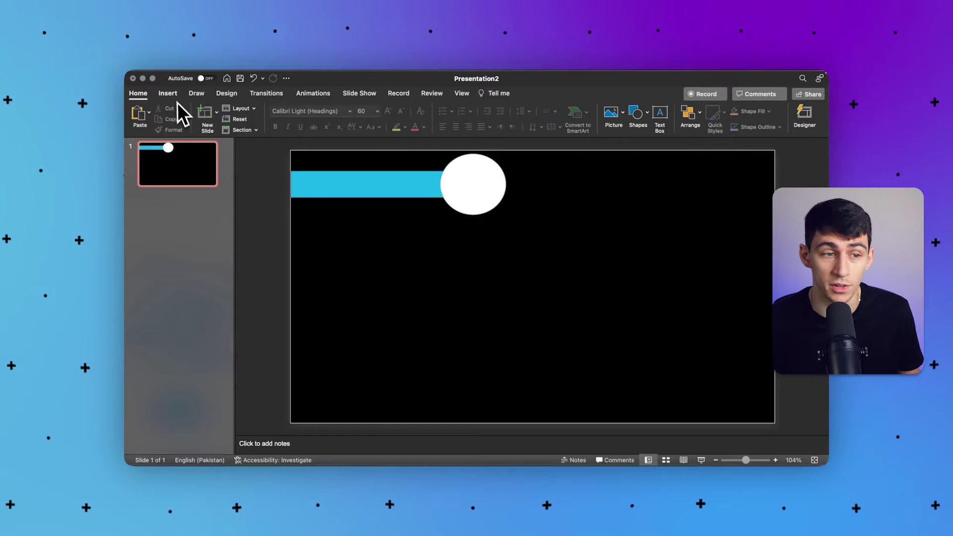
left_click(167, 93)
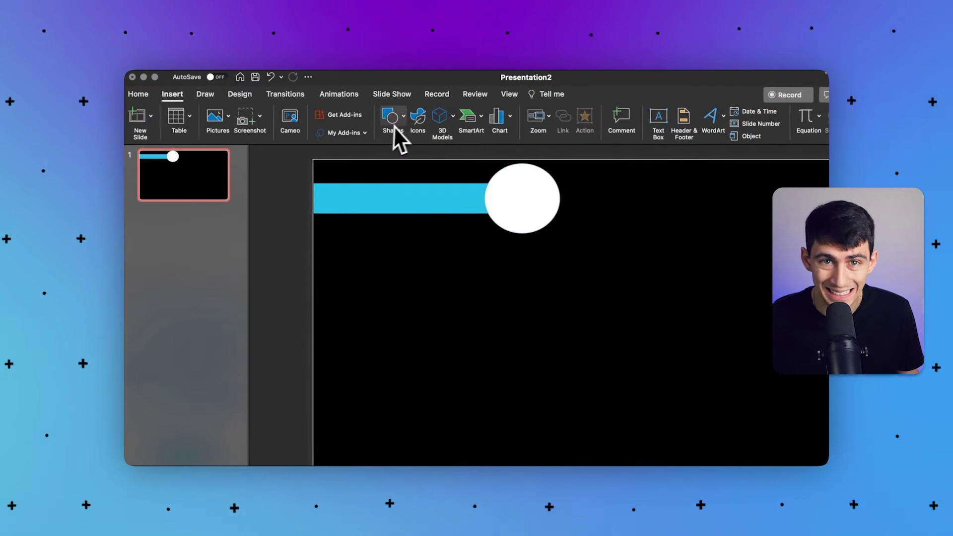
left_click(396, 130)
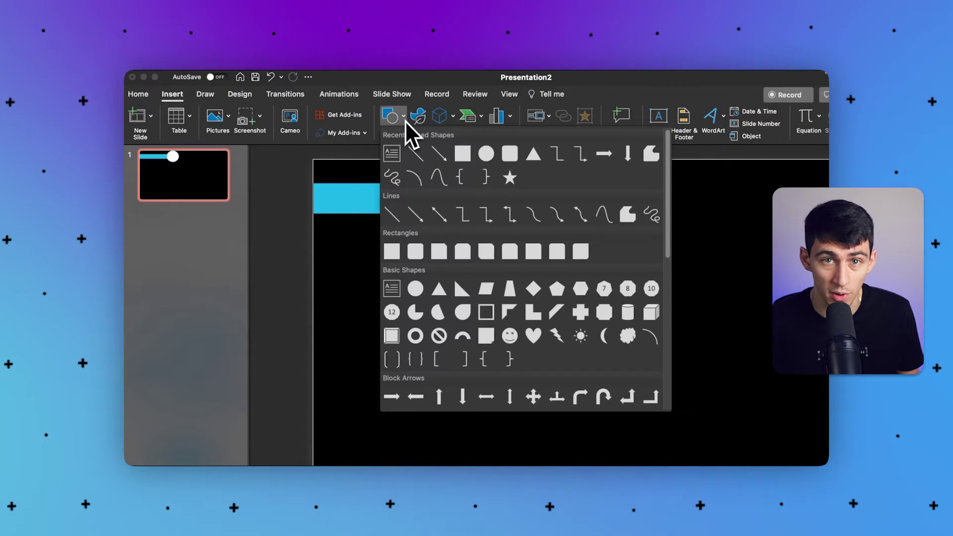
left_click(455, 155)
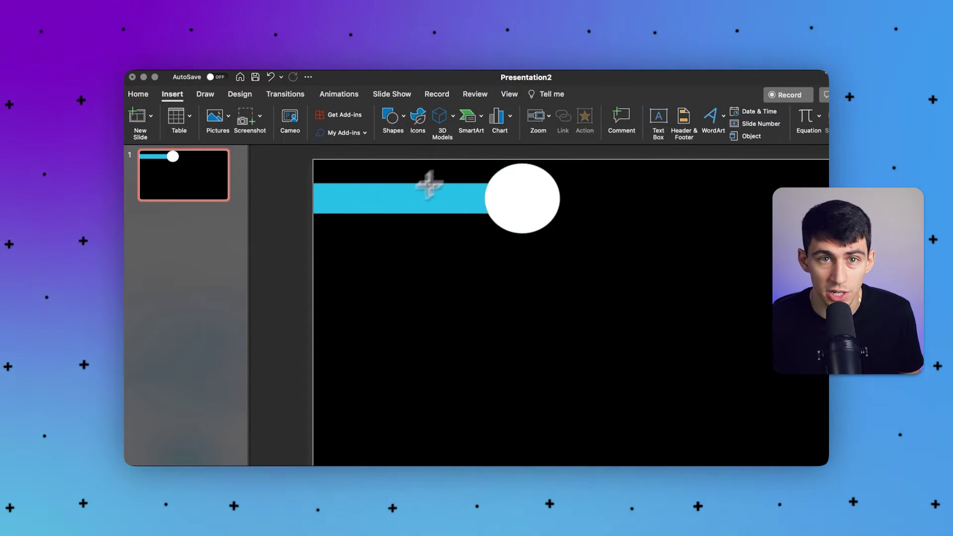
left_click_drag(316, 248, 499, 281)
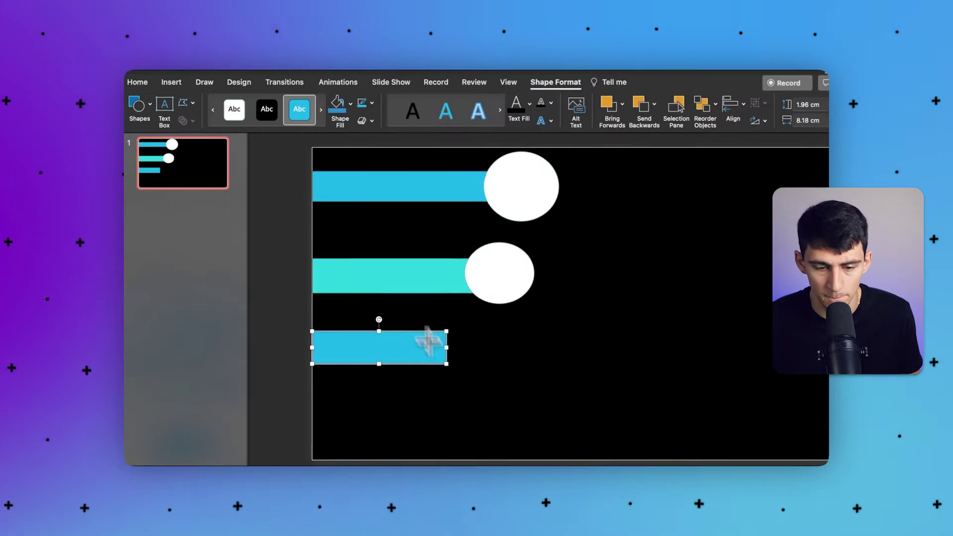
left_click(321, 111)
left_click(313, 117)
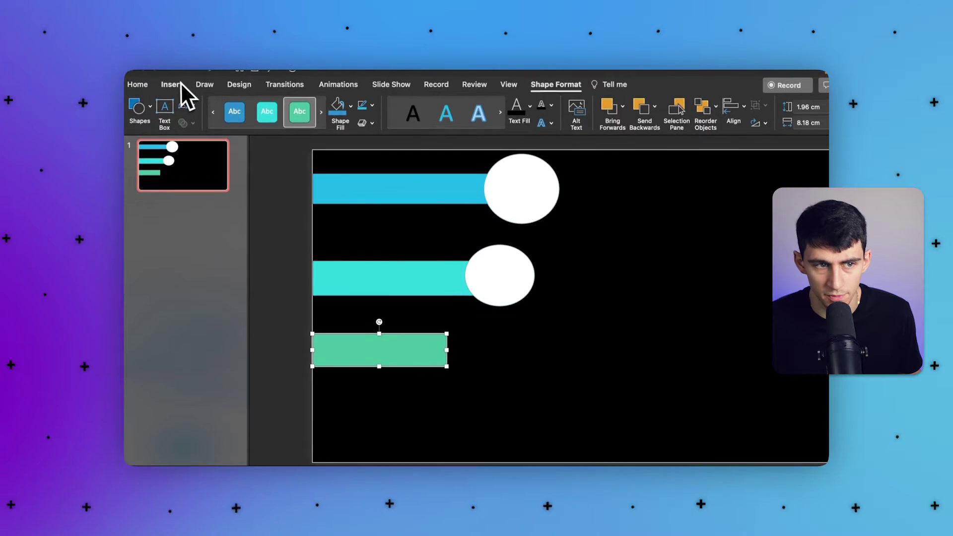
left_click(174, 83)
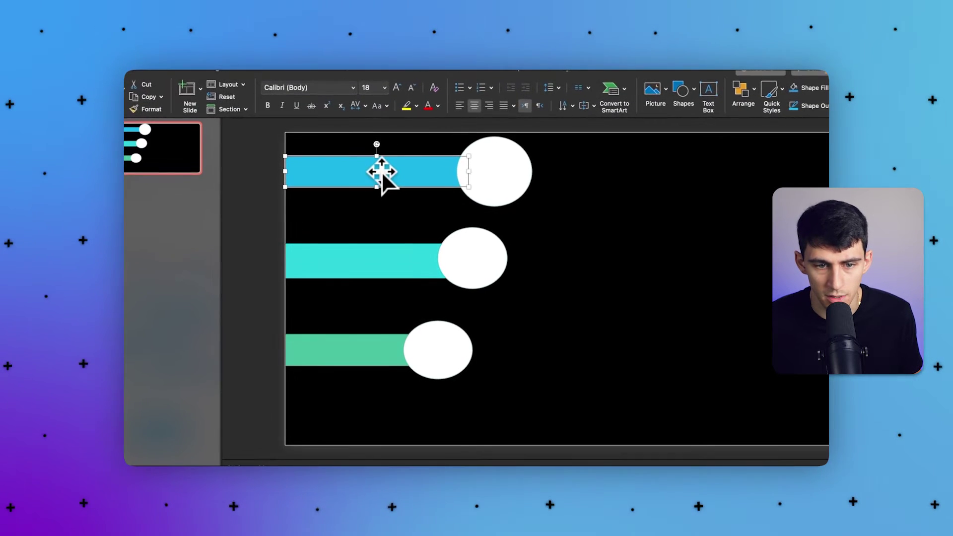
Step: Apply matching blue and teal preset gradient fills to the blue and teal bars
right_click(382, 179)
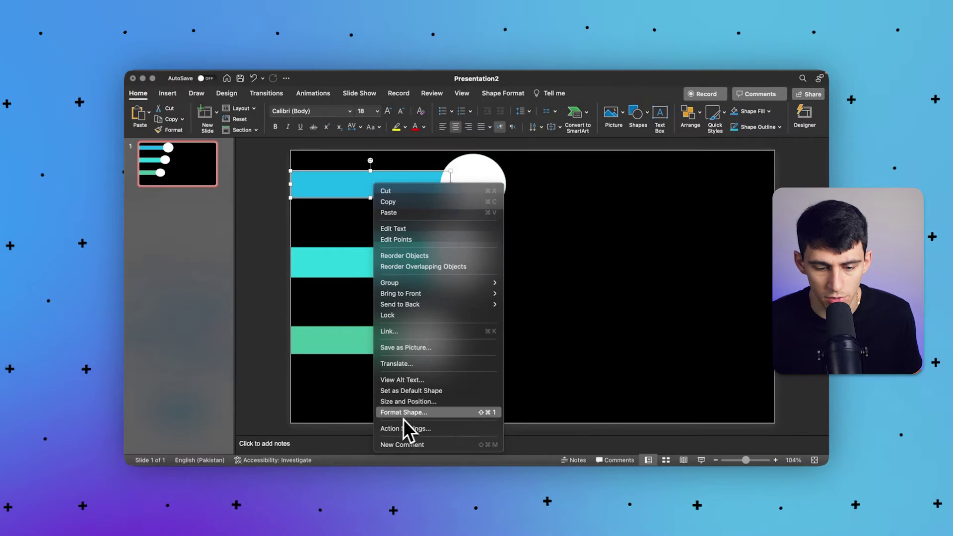
left_click(415, 415)
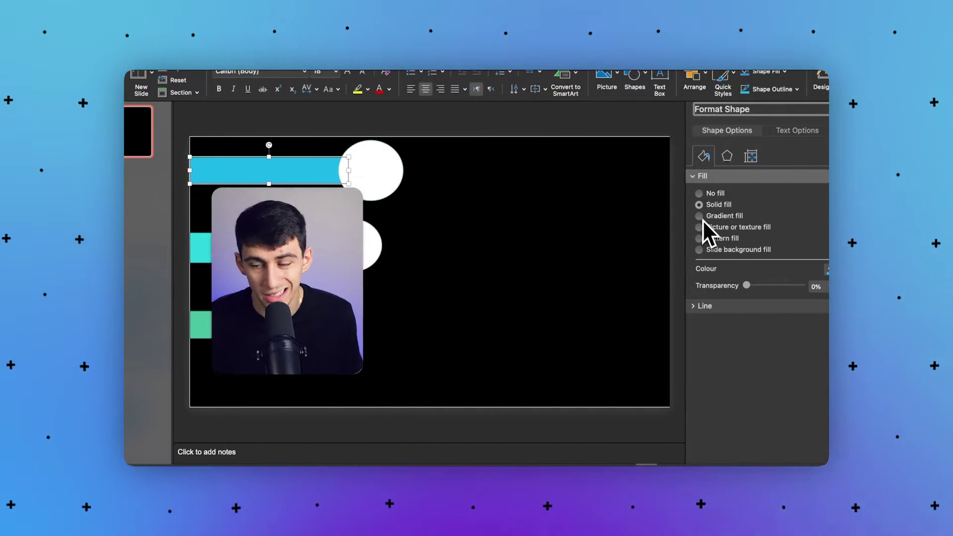
left_click(701, 218)
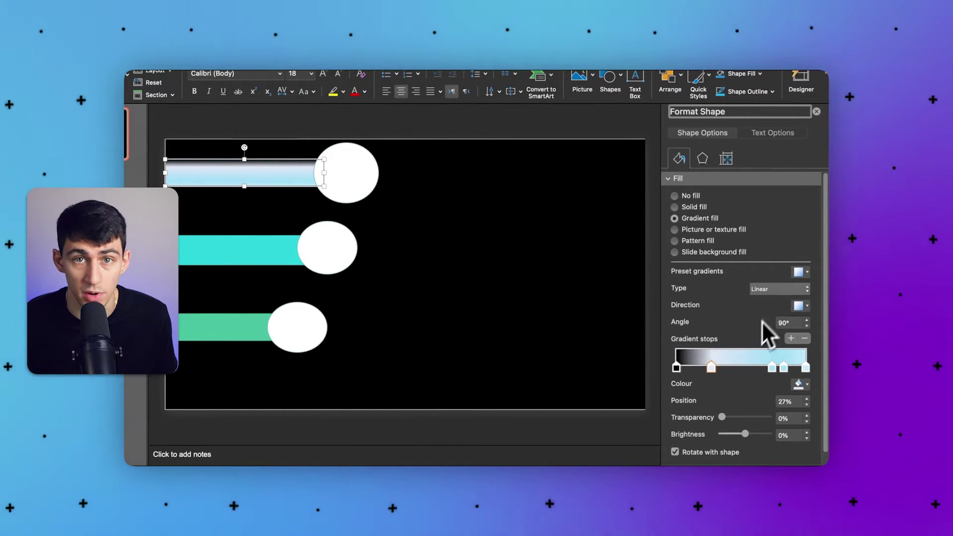
left_click(807, 272)
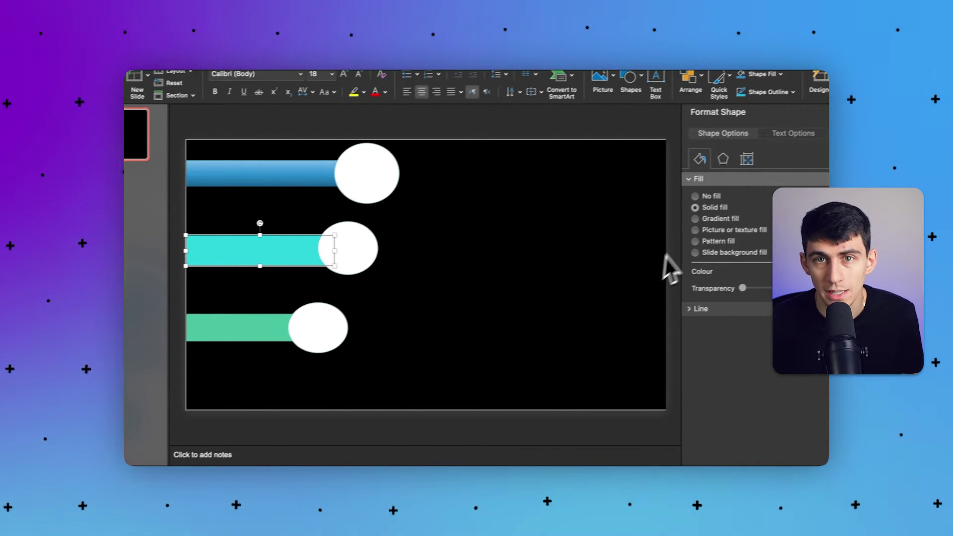
left_click(698, 219)
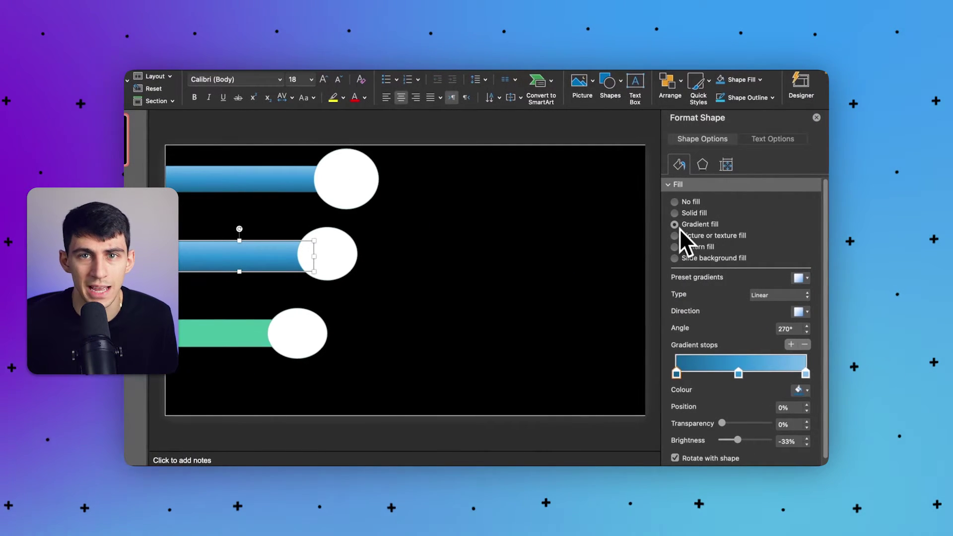
left_click(799, 279)
left_click(740, 362)
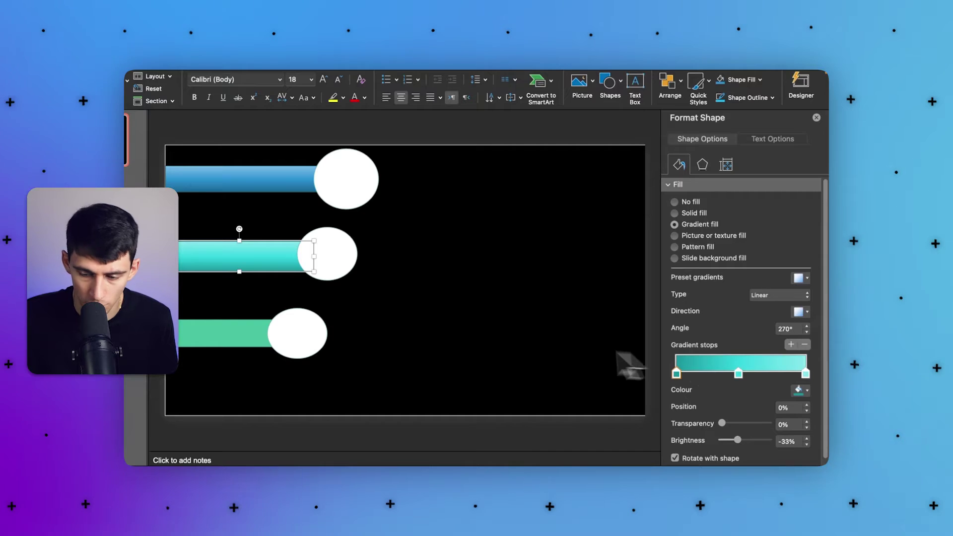
Step: Give the green bar a green preset gradient, then type '01 Example Text' on the blue bar
left_click(236, 342)
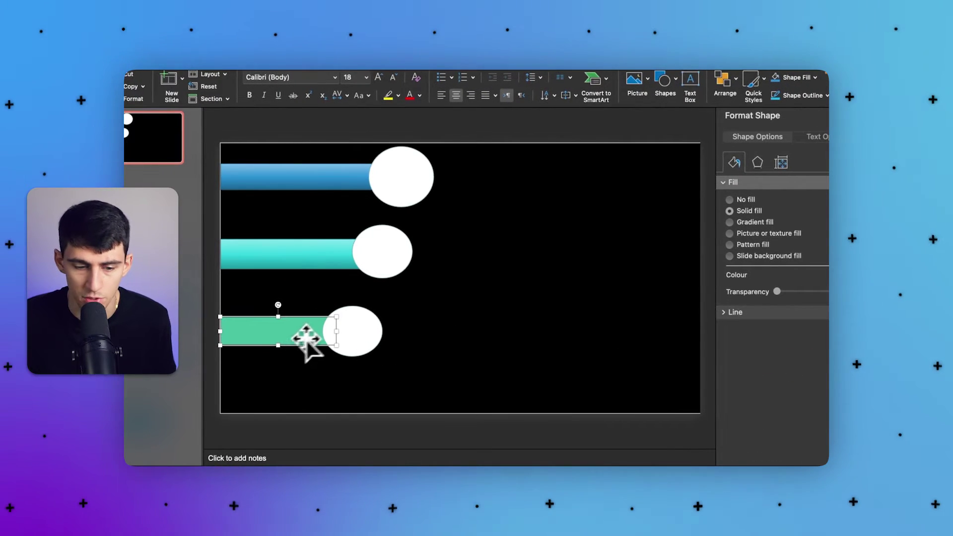
left_click(731, 224)
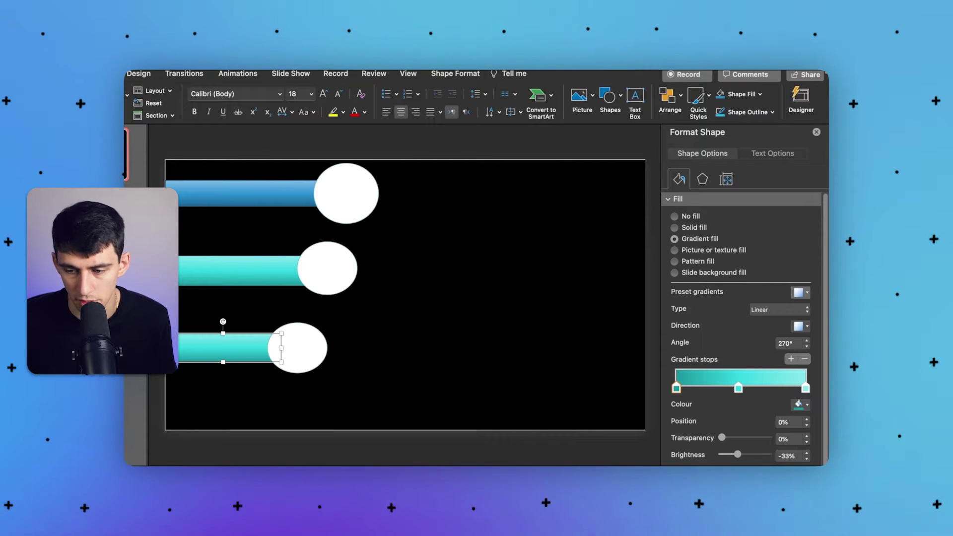
left_click(801, 292)
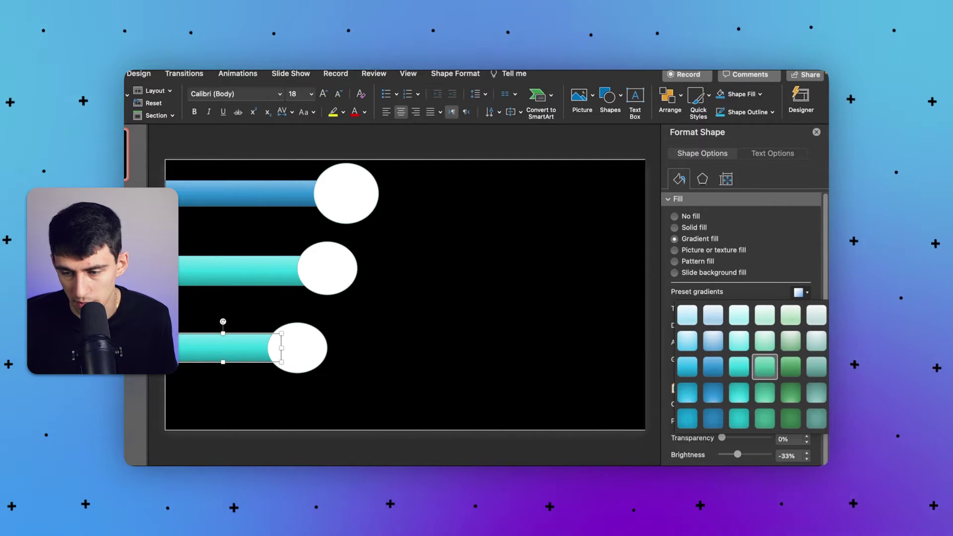
left_click(764, 371)
left_click(578, 298)
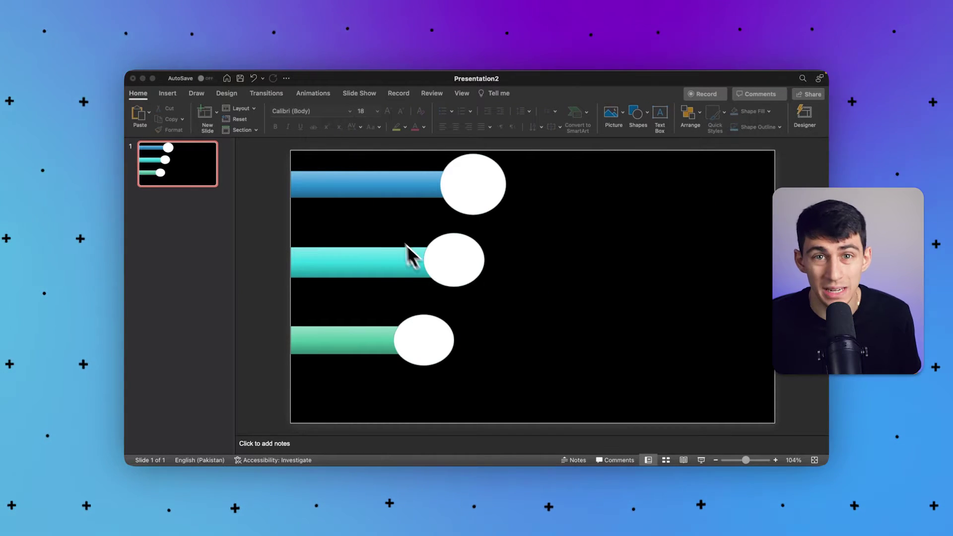
left_click(358, 190)
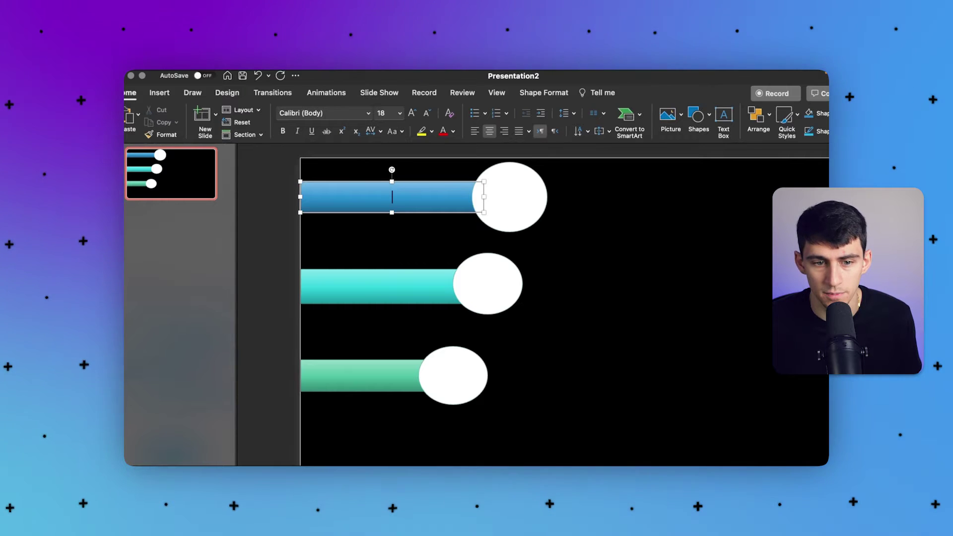
type("01 Example Tex")
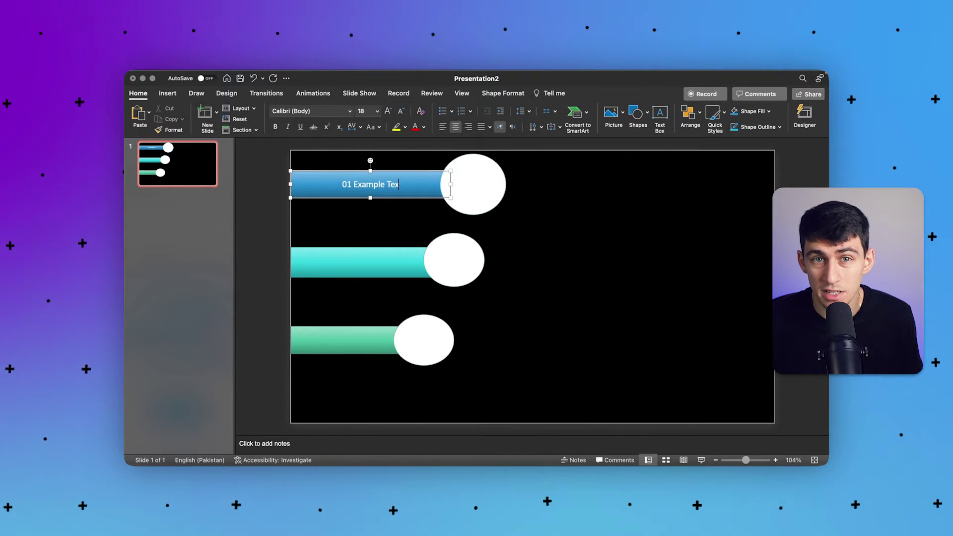
type("t")
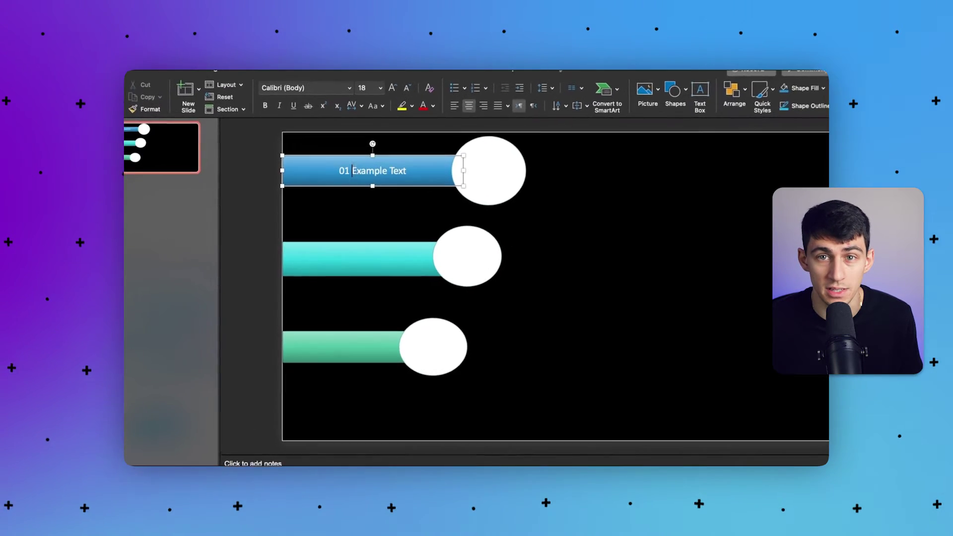
Step: Label the teal and green bars '02 Example Text' and '03 Example Text', italicising the labels
left_click_drag(355, 185, 399, 184)
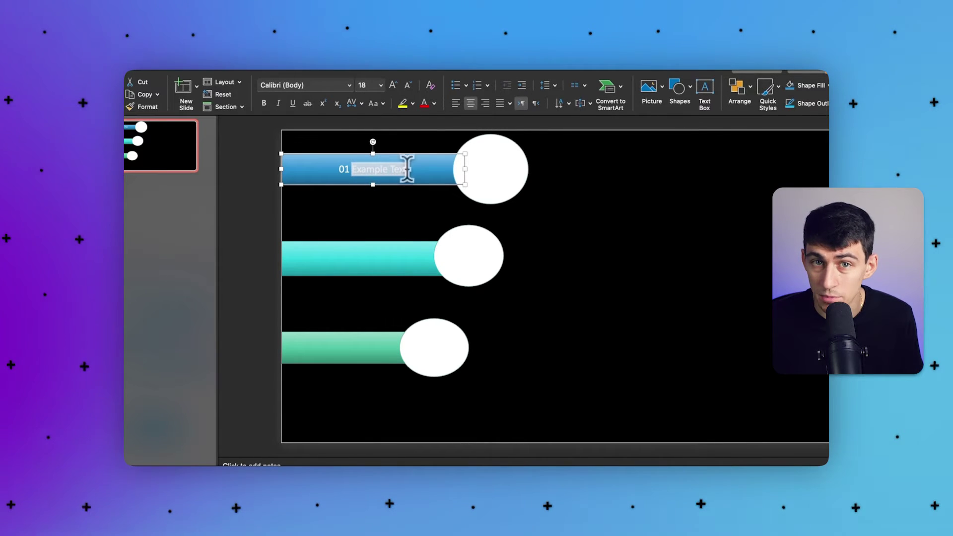
left_click(346, 270)
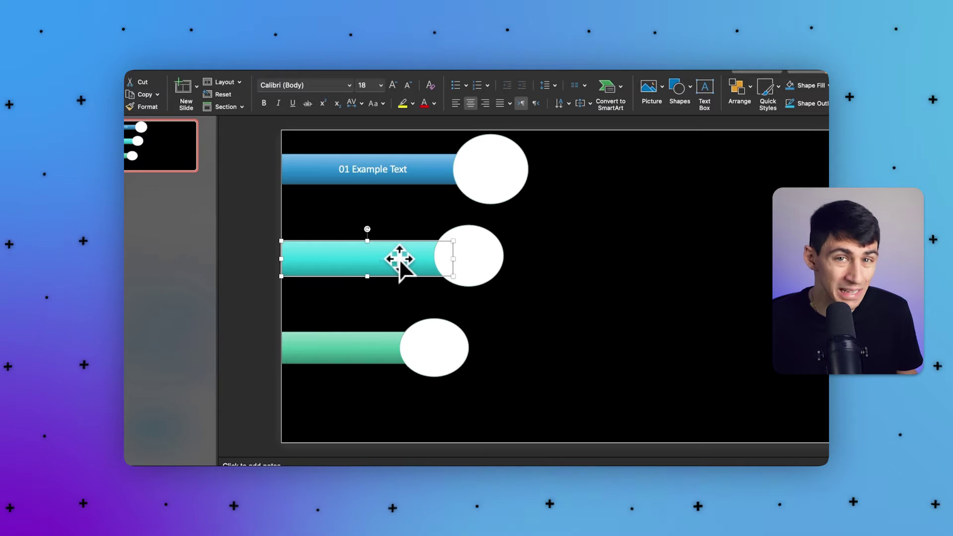
left_click(371, 258)
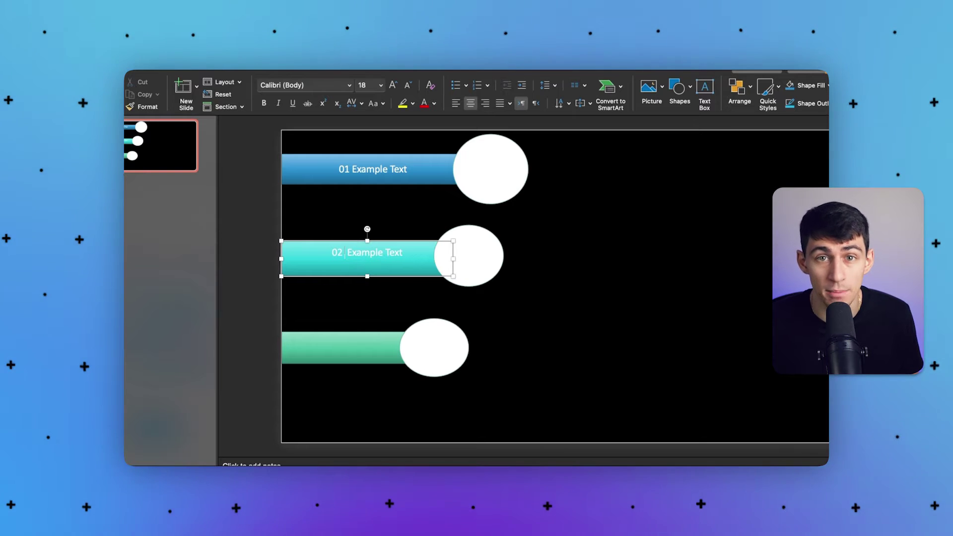
left_click(333, 253)
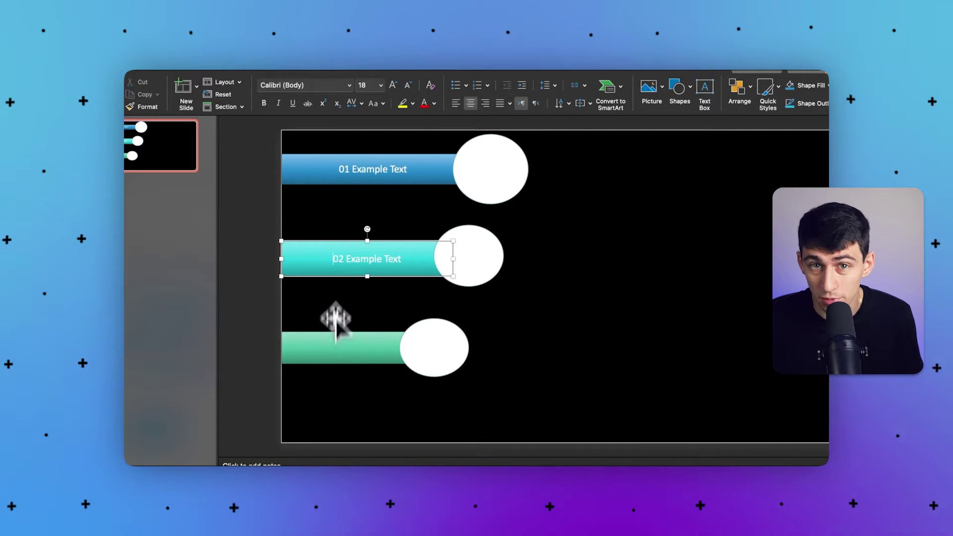
left_click(336, 346)
type("0")
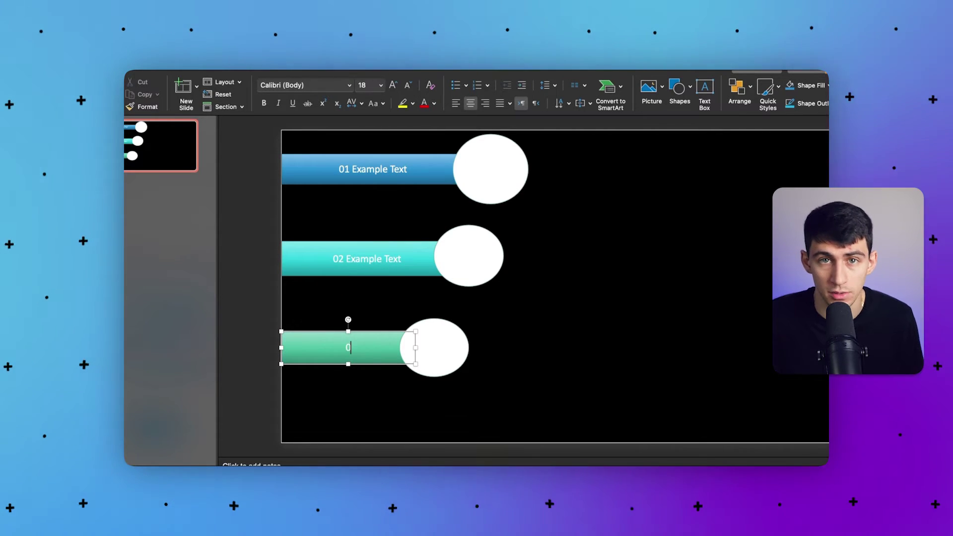
type("3 Example Text")
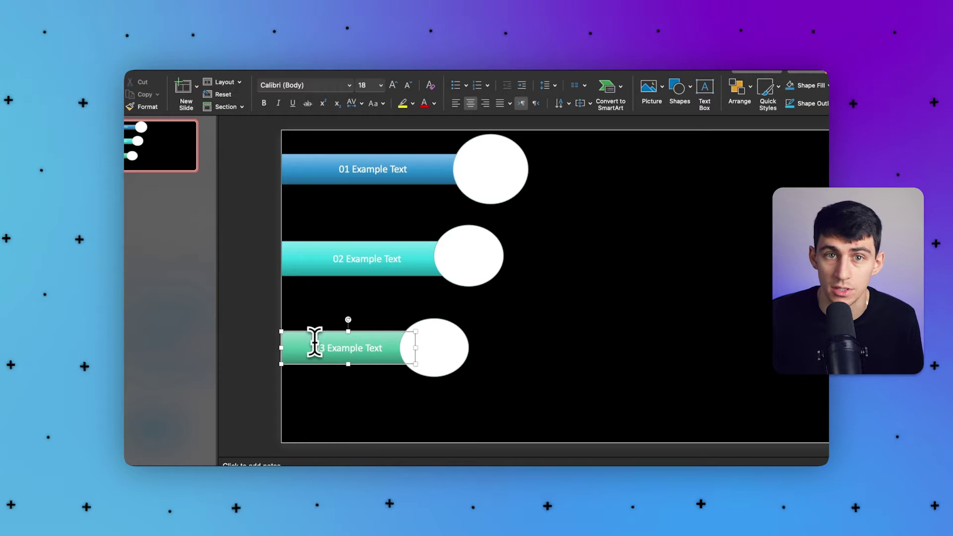
left_click(411, 394)
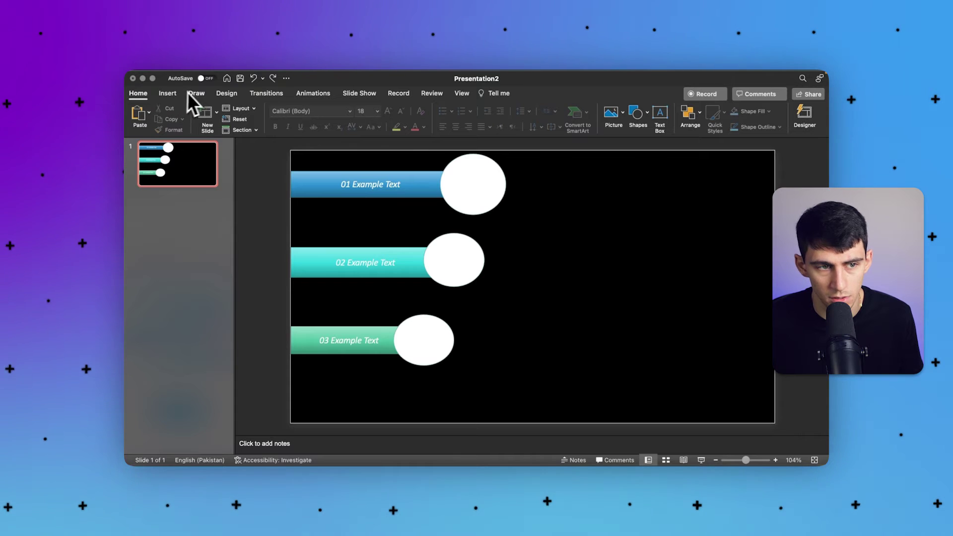
Step: Duplicate slide 1, then apply the Fade transition to slide 1 and slide 2
left_click(256, 94)
right_click(196, 165)
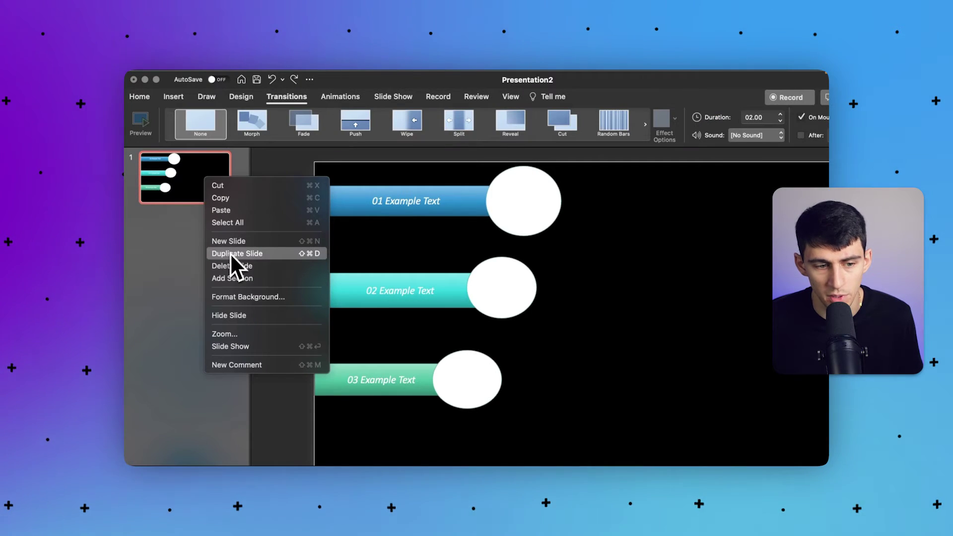
left_click(232, 257)
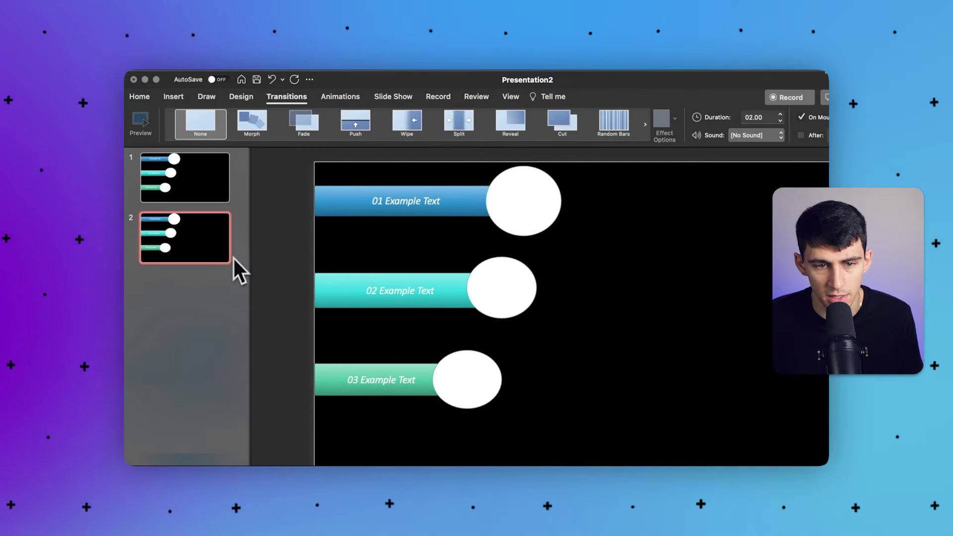
key("Up")
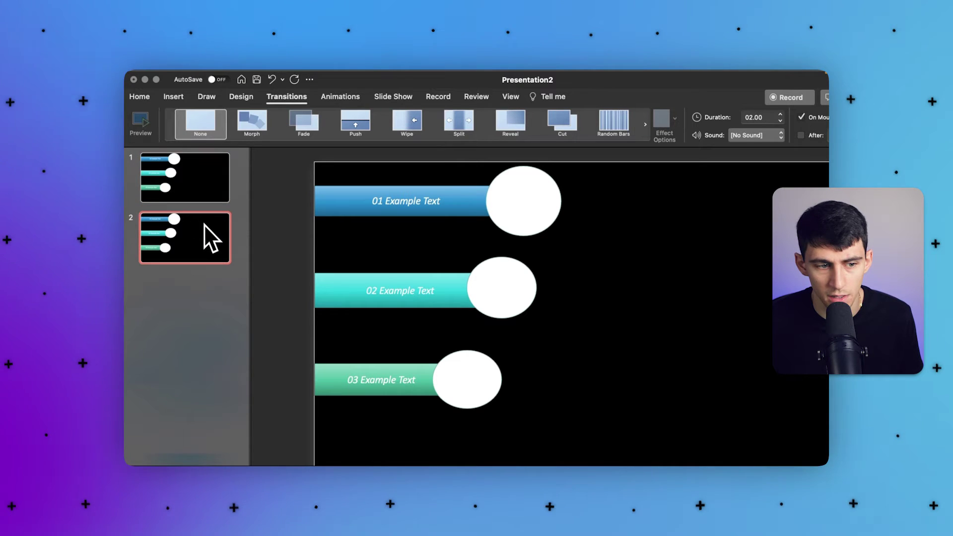
left_click(211, 183)
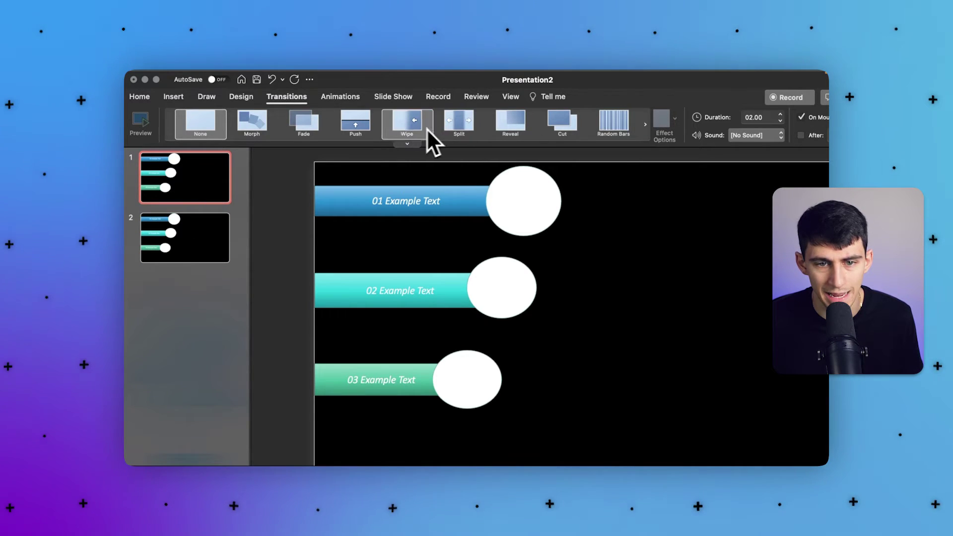
left_click(314, 127)
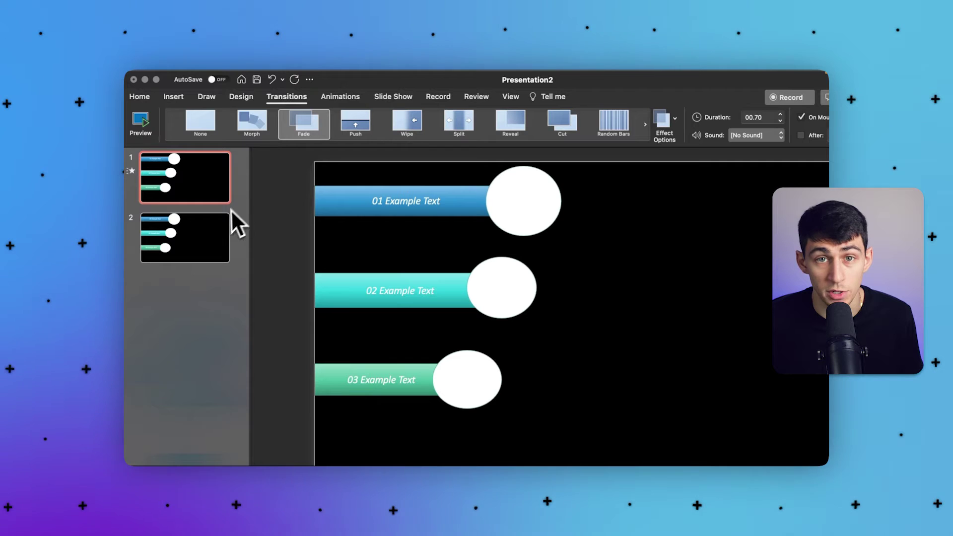
left_click(223, 220)
left_click(301, 127)
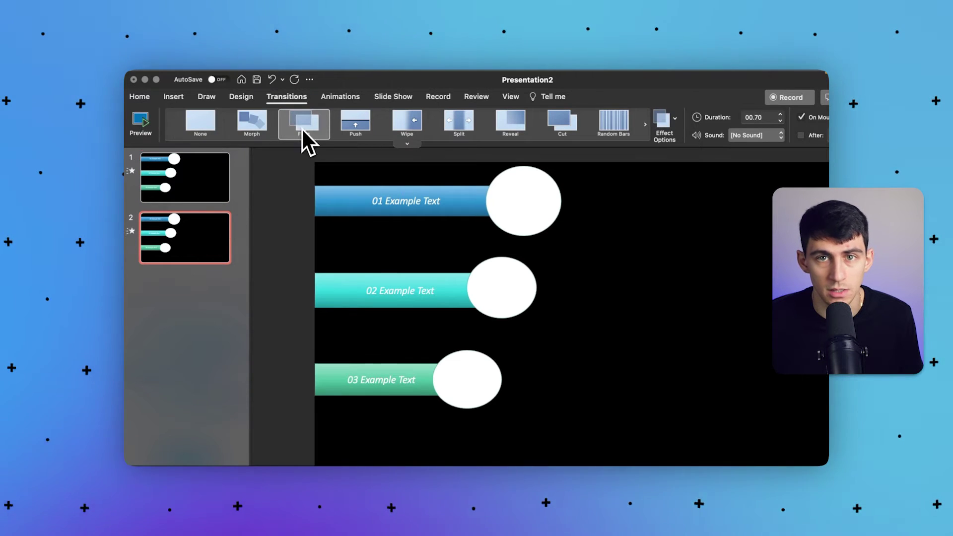
left_click(212, 180)
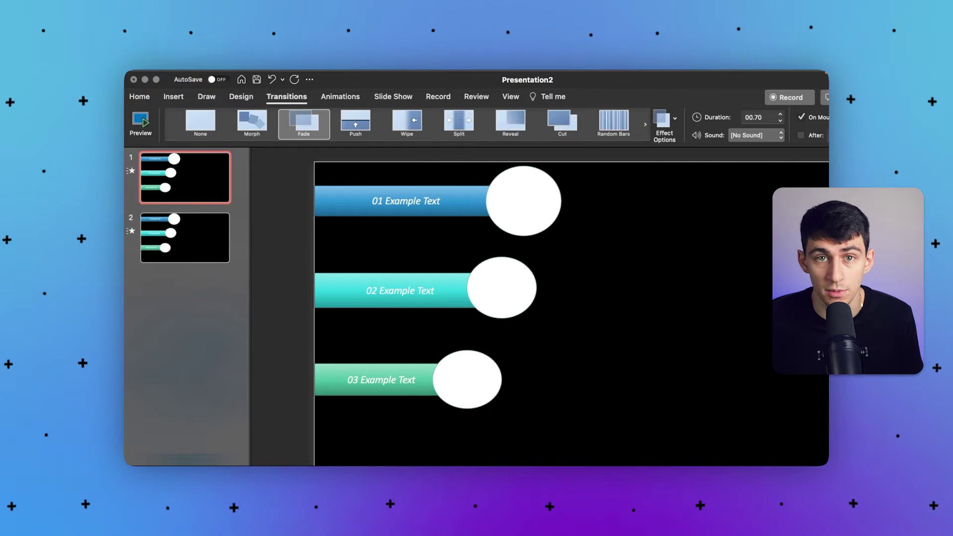
key("Down")
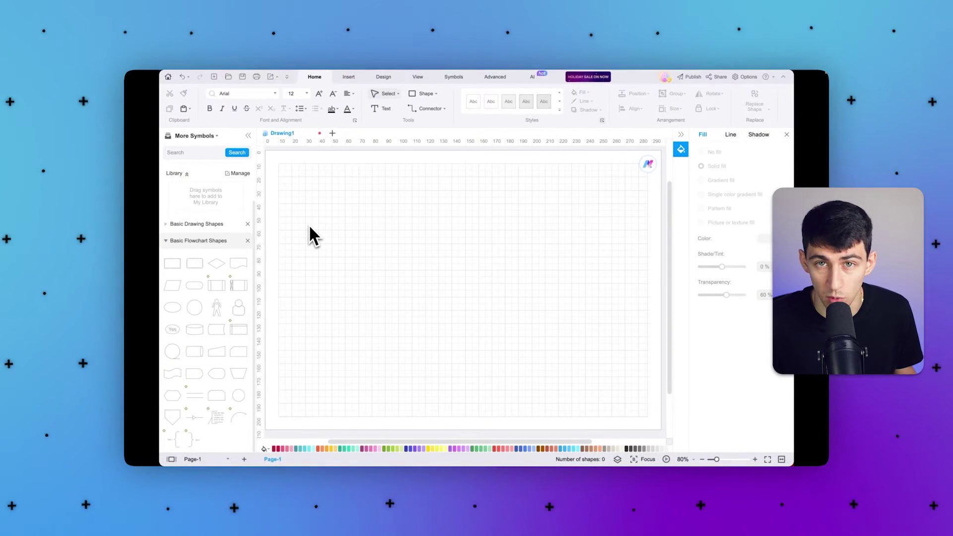
Step: Draw a rectangle with the Symbols drawing tools, then return to the selection tool
left_click(454, 77)
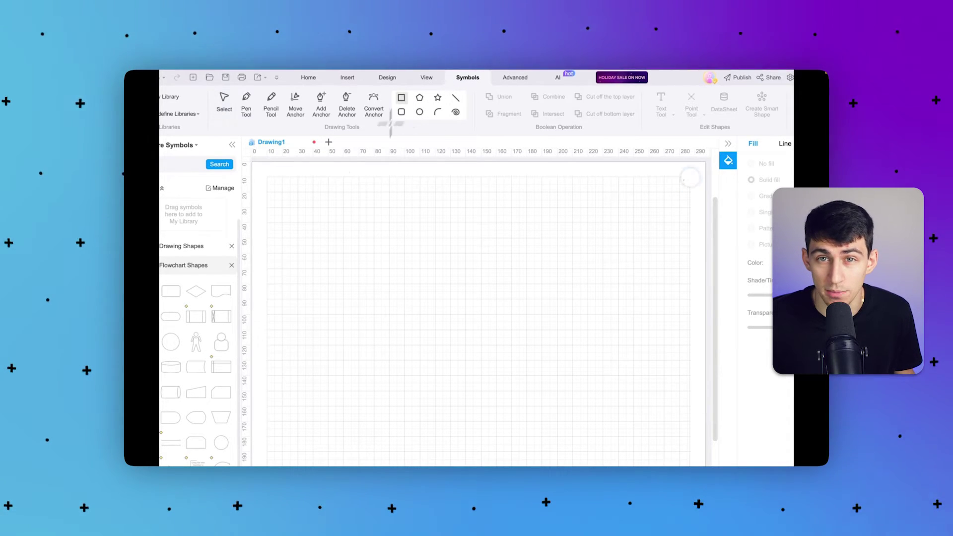
left_click_drag(305, 203, 392, 245)
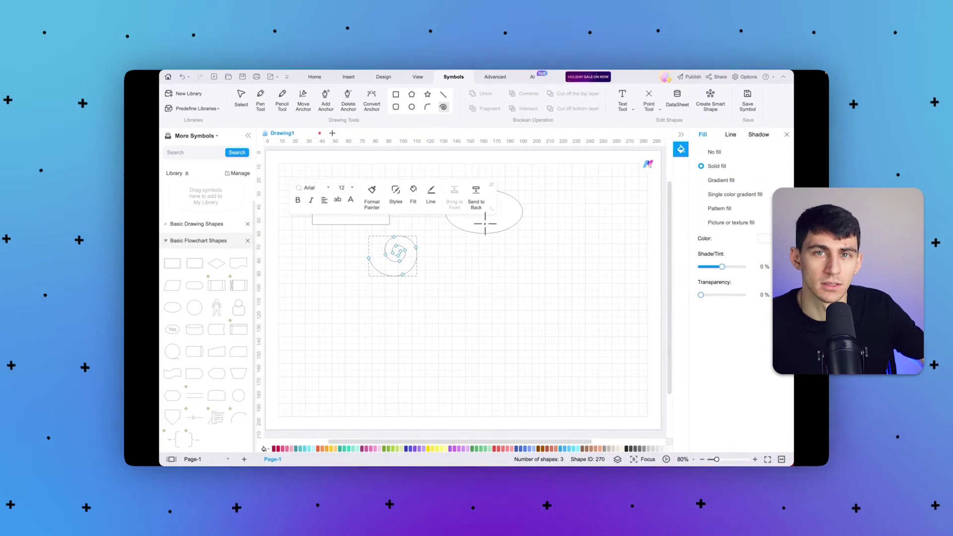
left_click(241, 97)
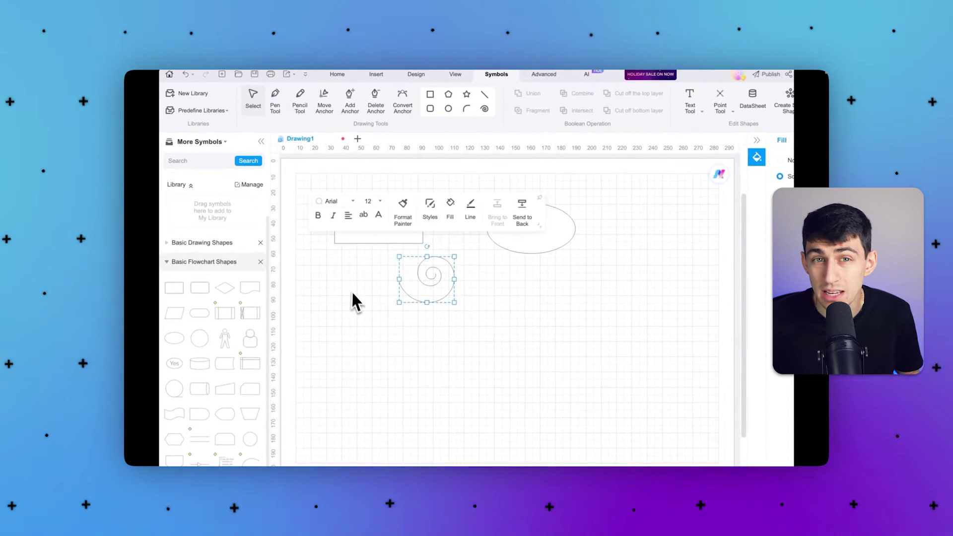
left_click(331, 272)
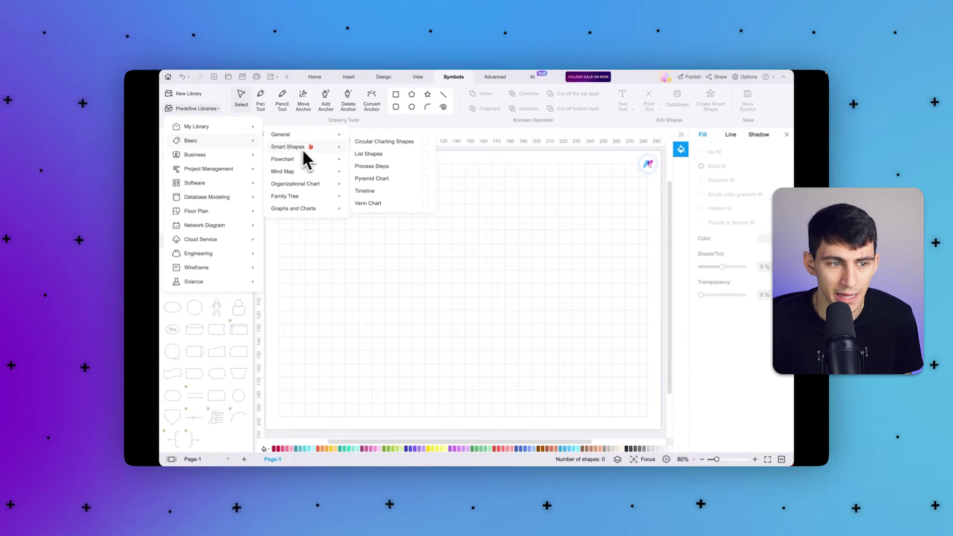
Step: Add the Circular Charting Shapes and Process Steps libraries from Smart Shapes
mouse_move(395, 149)
left_click(425, 142)
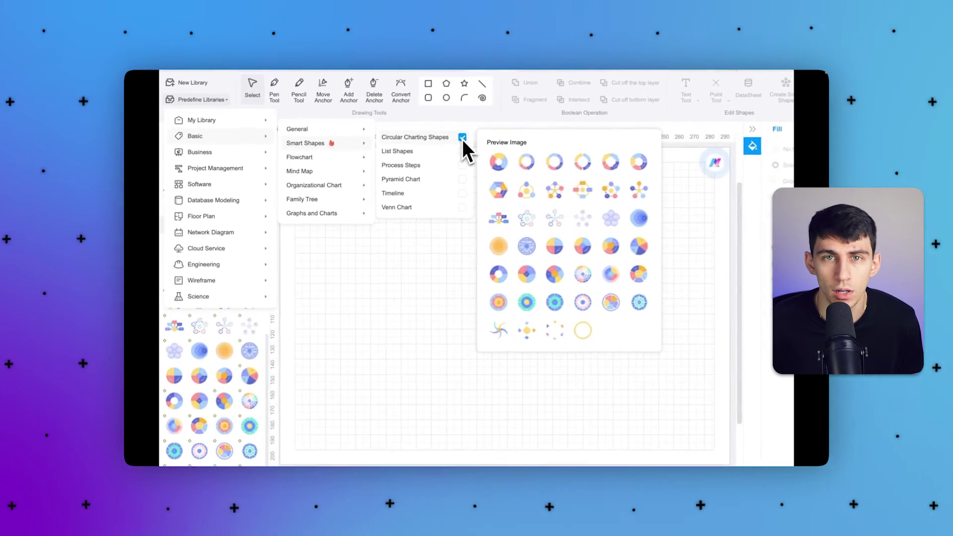
mouse_move(427, 154)
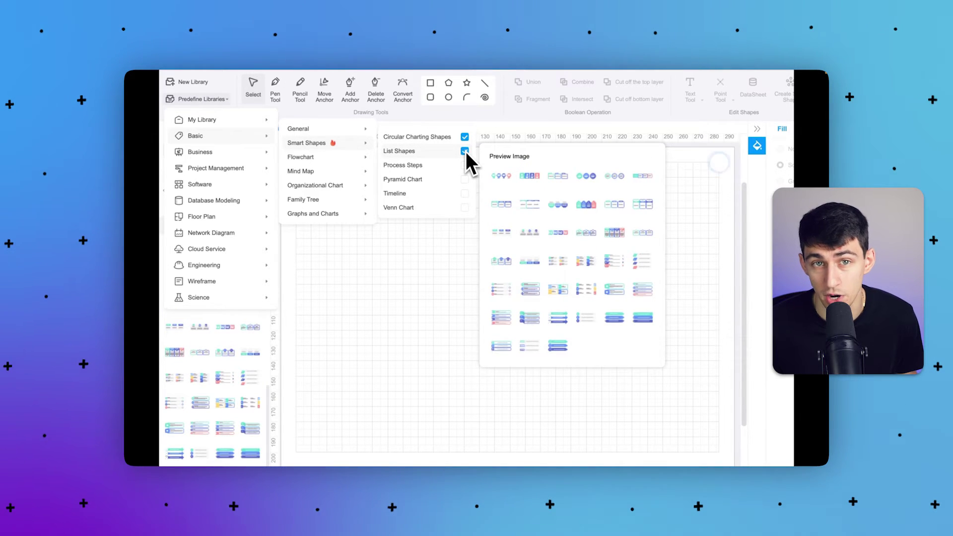
mouse_move(468, 166)
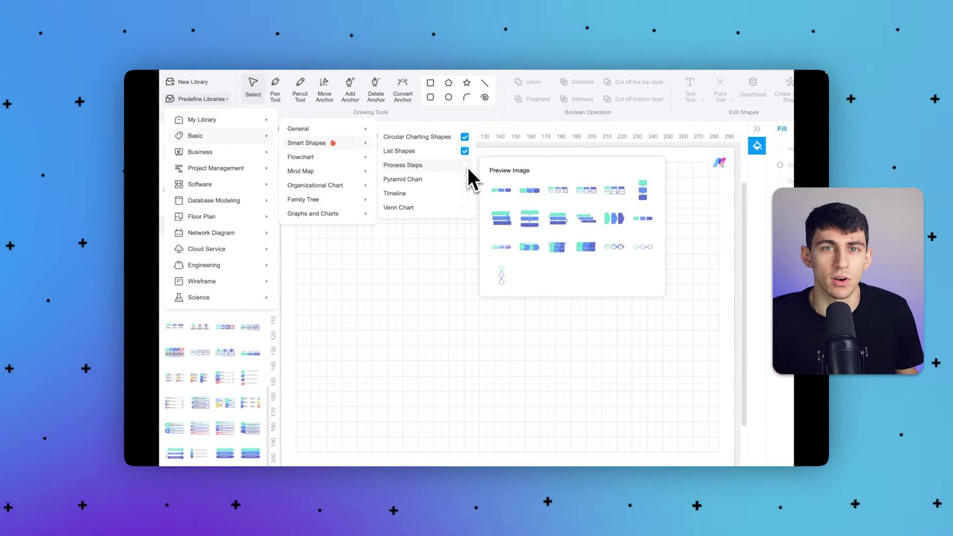
left_click(467, 168)
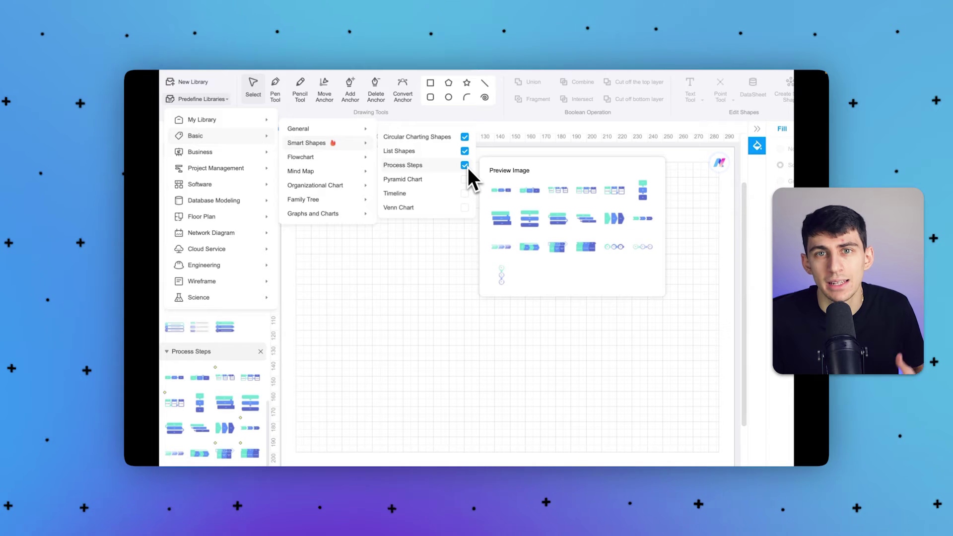
left_click(366, 286)
Step: Place a circular chart and a numbered badge row of list shapes on the canvas
scroll(218, 293, "up", 5)
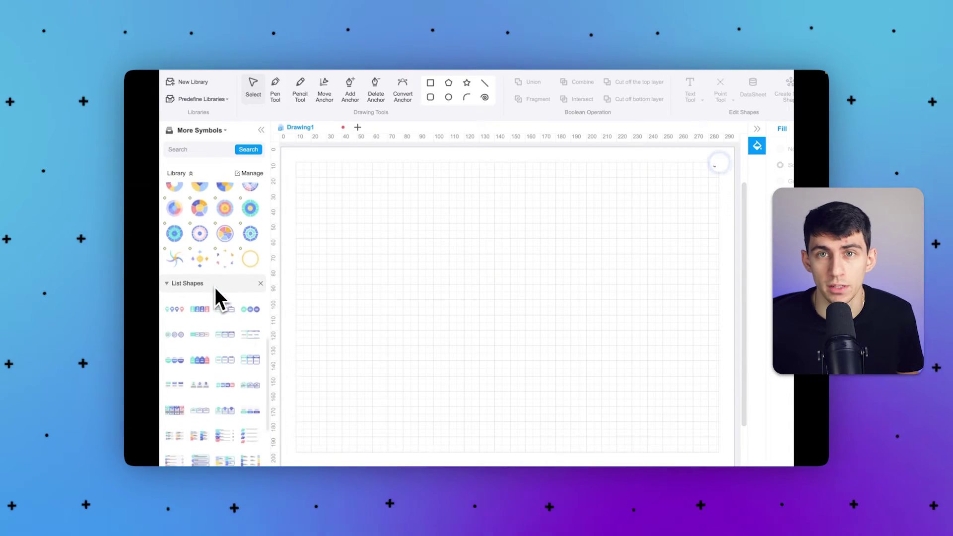
scroll(219, 295, "up", 3)
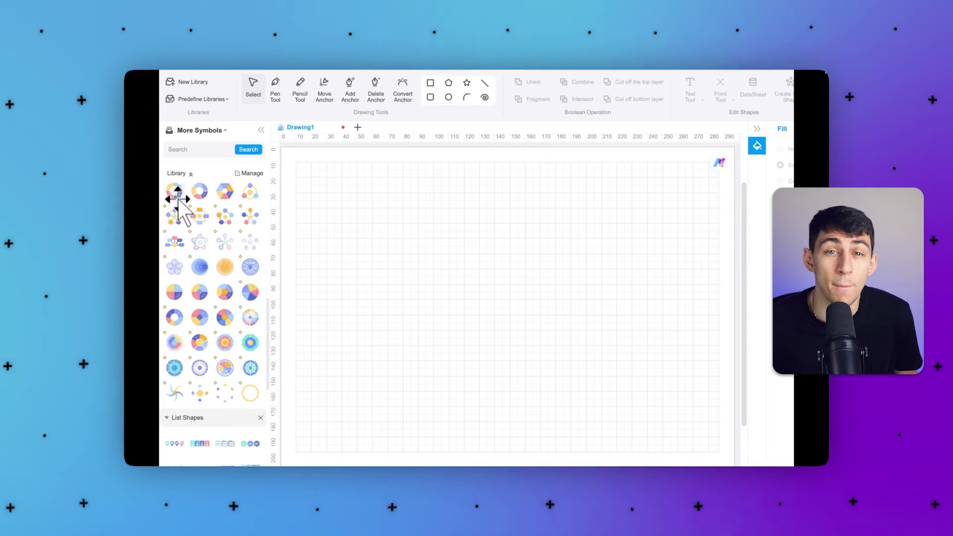
left_click_drag(176, 194, 370, 245)
scroll(246, 321, "down", 5)
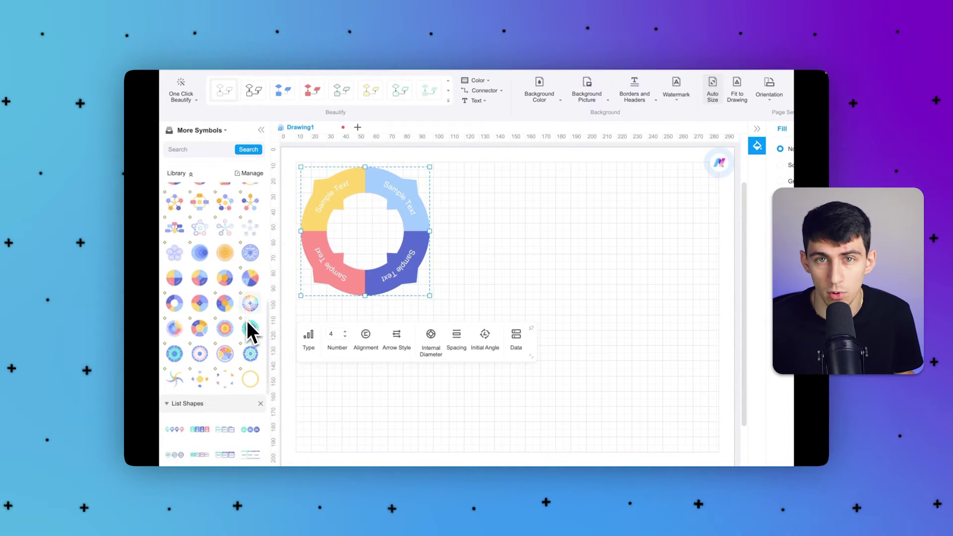
scroll(238, 313, "down", 2)
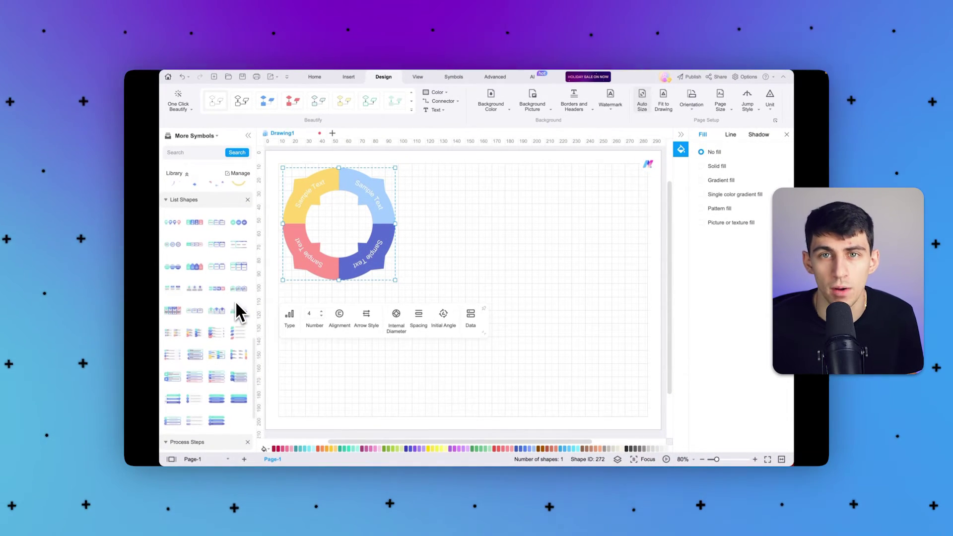
left_click_drag(170, 213, 675, 231)
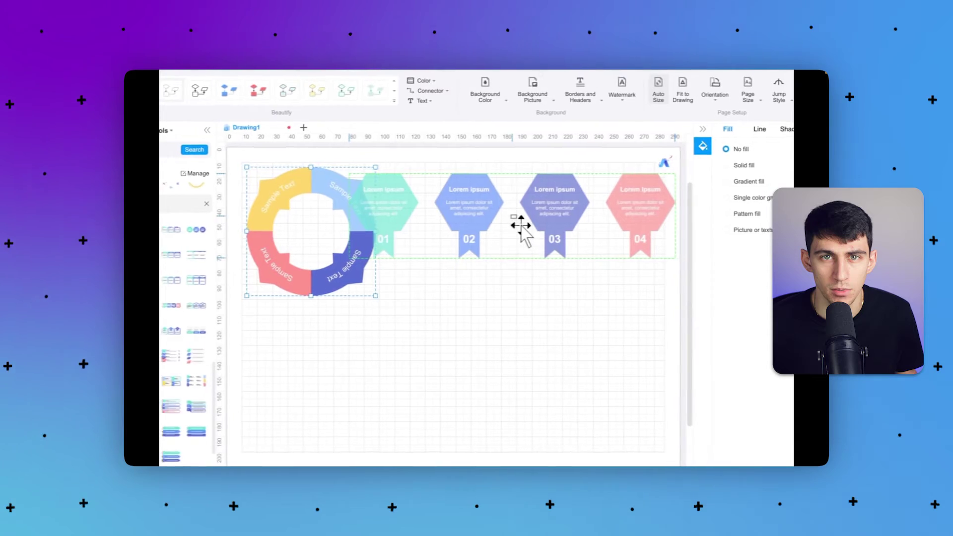
left_click_drag(611, 231, 561, 224)
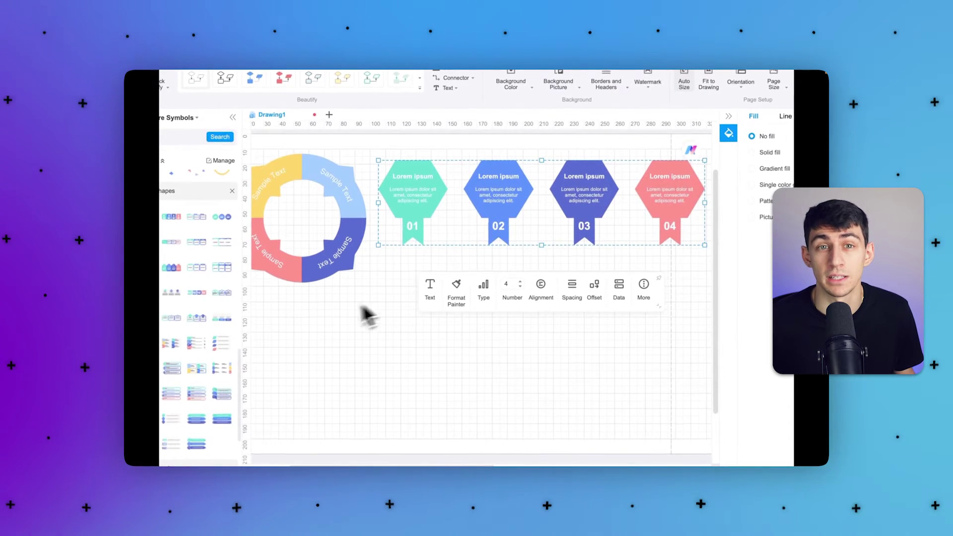
scroll(215, 355, "down", 5)
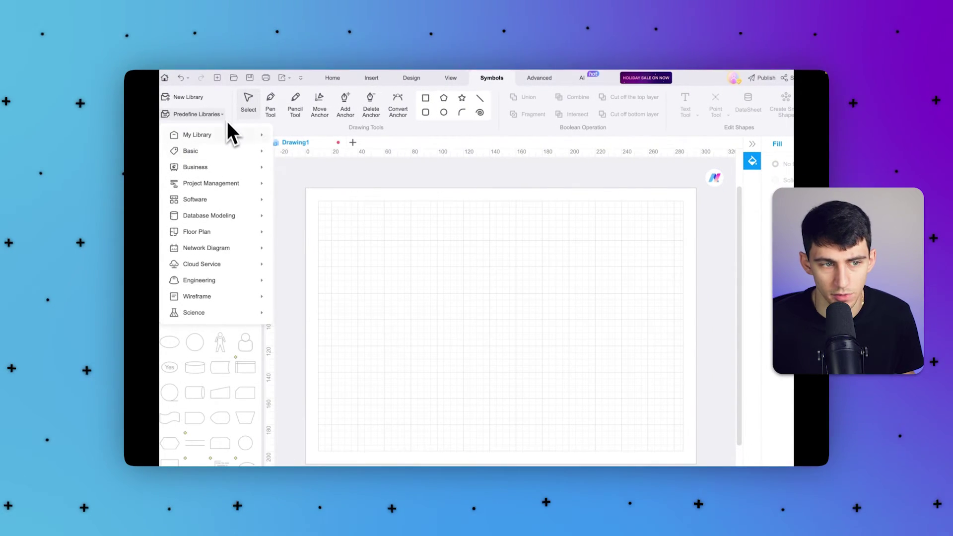
Step: Add the Pyramid Chart library, place a pyramid chart in the page centre, then delete it
mouse_move(242, 152)
mouse_move(335, 165)
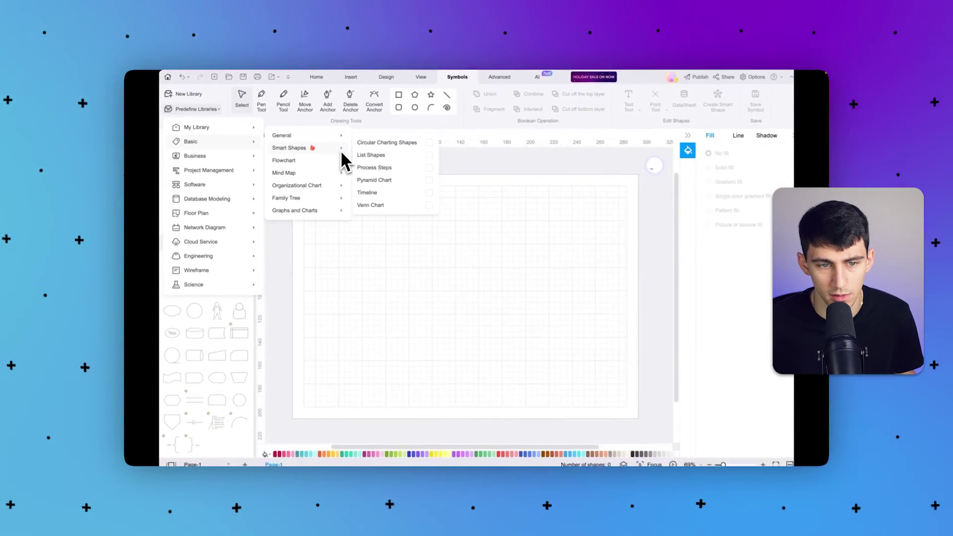
mouse_move(390, 183)
left_click(429, 180)
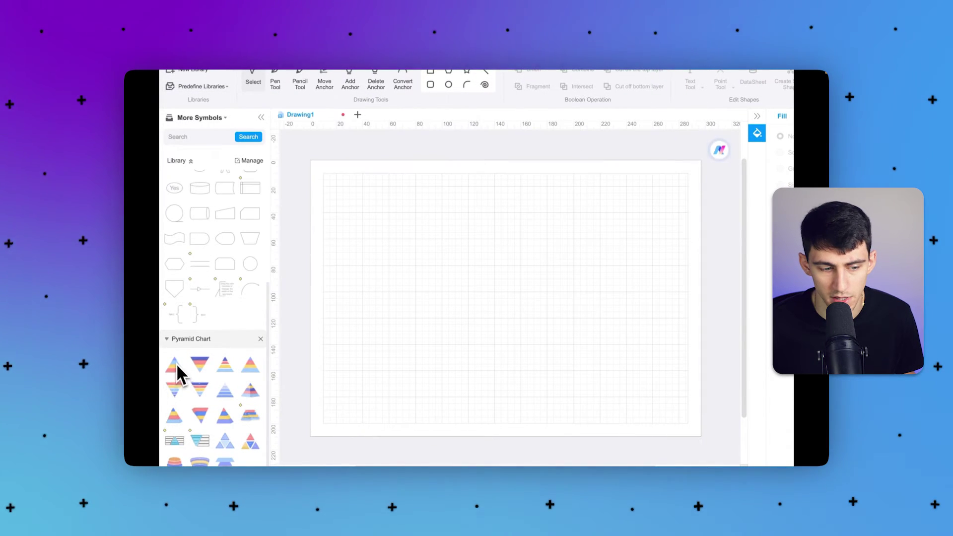
left_click_drag(174, 367, 494, 297)
left_click(566, 302)
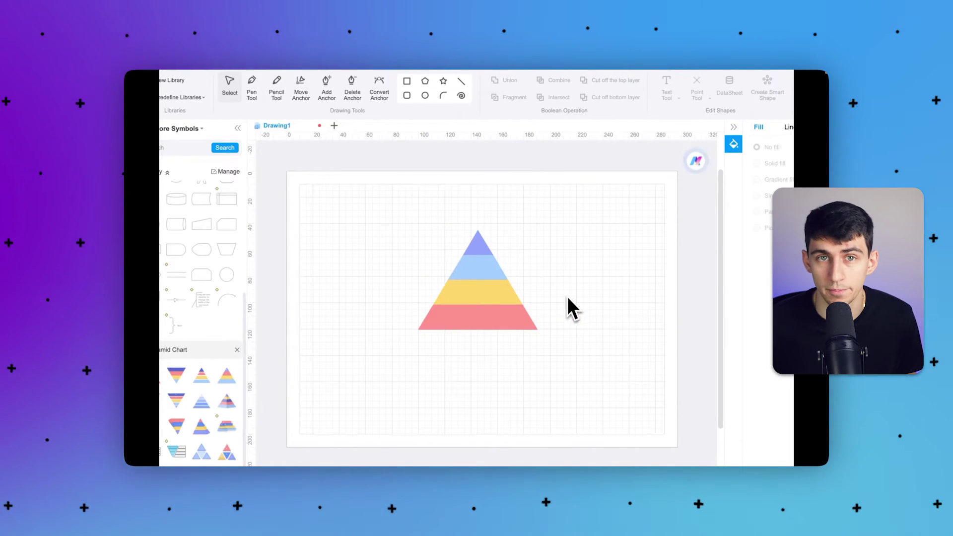
left_click(492, 297)
key("Delete")
Step: Swap the Pyramid Chart library for Venn Chart, drop a Venn chart on the page, and select its pink circle
left_click(203, 99)
mouse_move(235, 132)
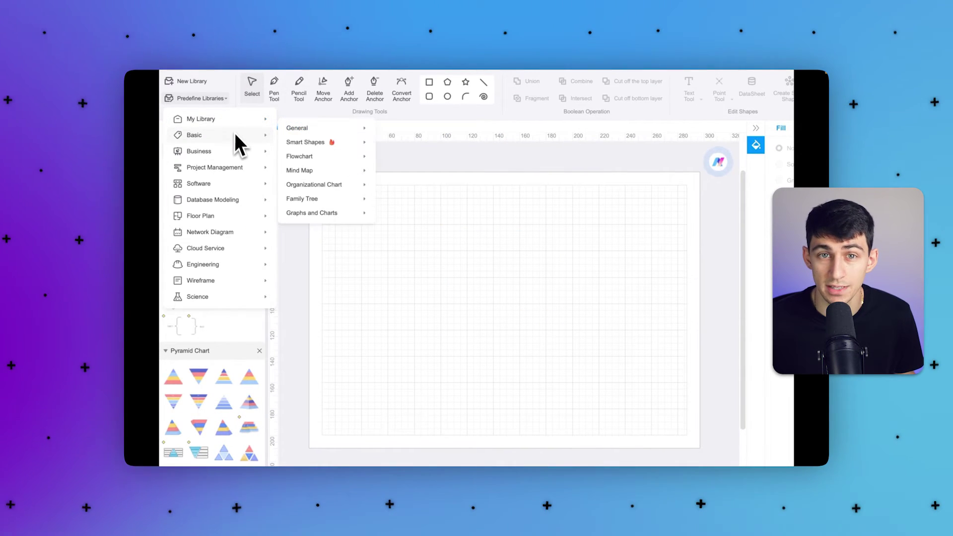
mouse_move(320, 143)
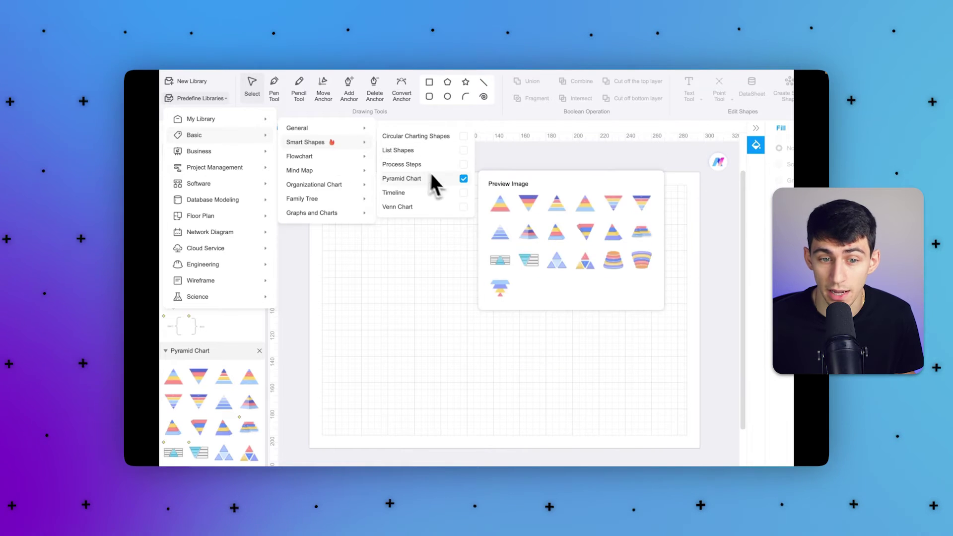
left_click(463, 206)
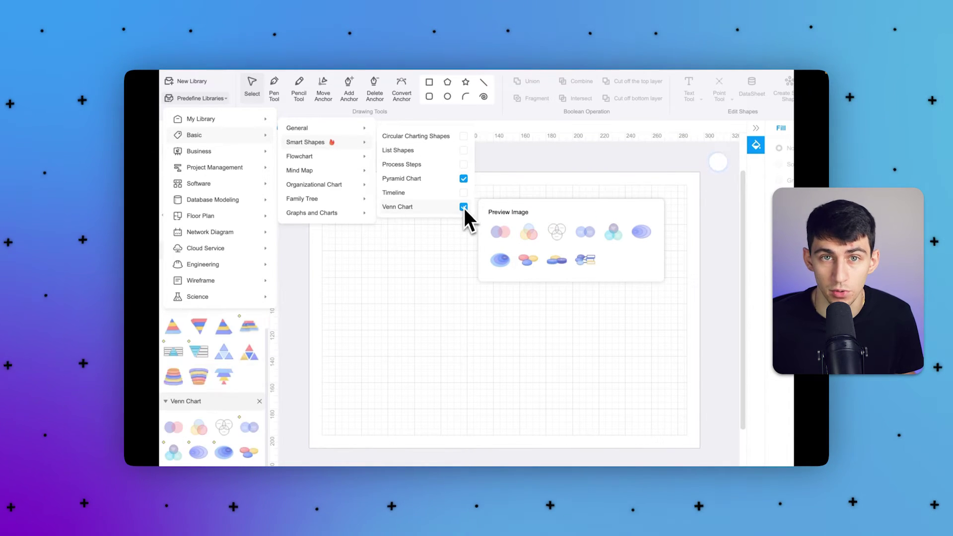
left_click(464, 178)
left_click_drag(199, 395, 510, 267)
mouse_move(477, 293)
left_mouse_down()
mouse_move(467, 295)
mouse_move(489, 292)
left_mouse_up()
left_click(561, 281)
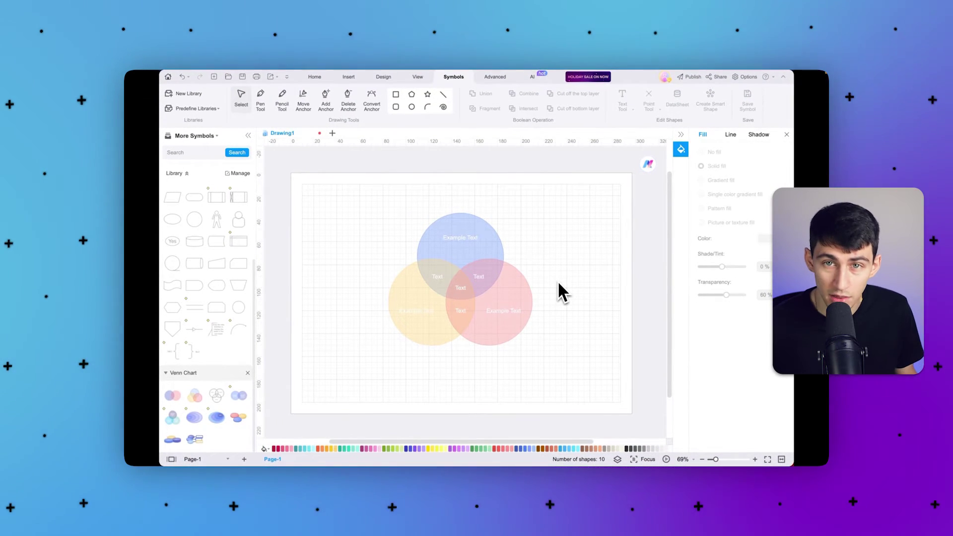
left_click(516, 305)
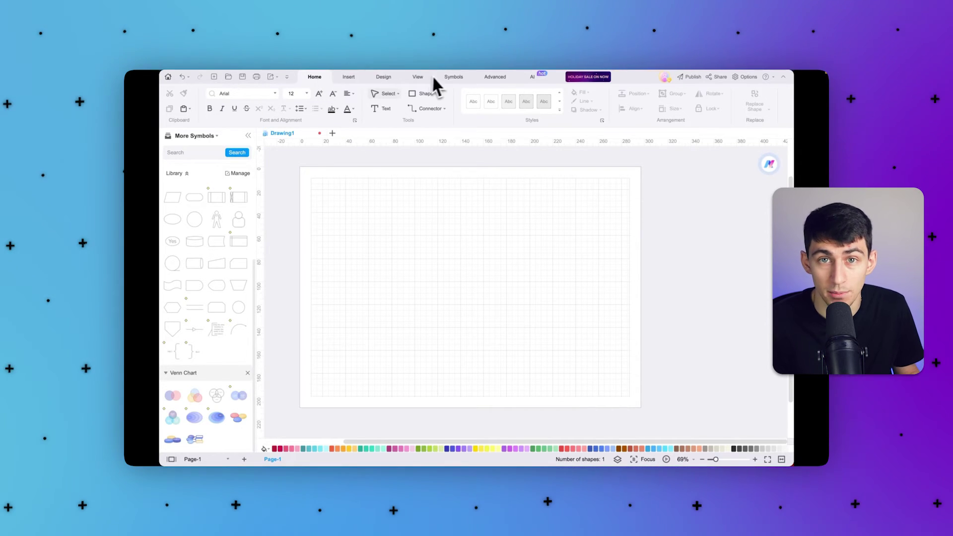
Step: Draw a four-sided box and a triangle with the Symbols Pen Tool, then return to Select
left_click(454, 76)
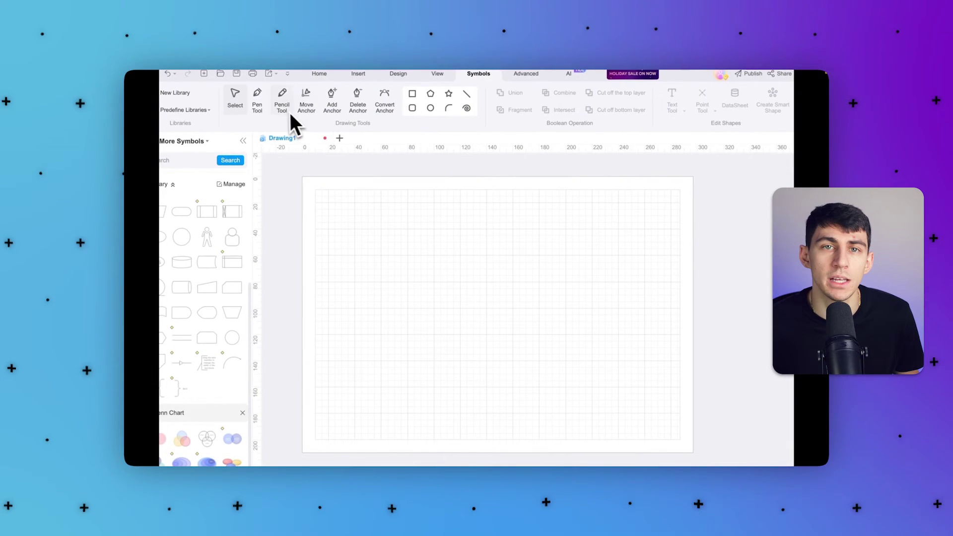
left_click(261, 110)
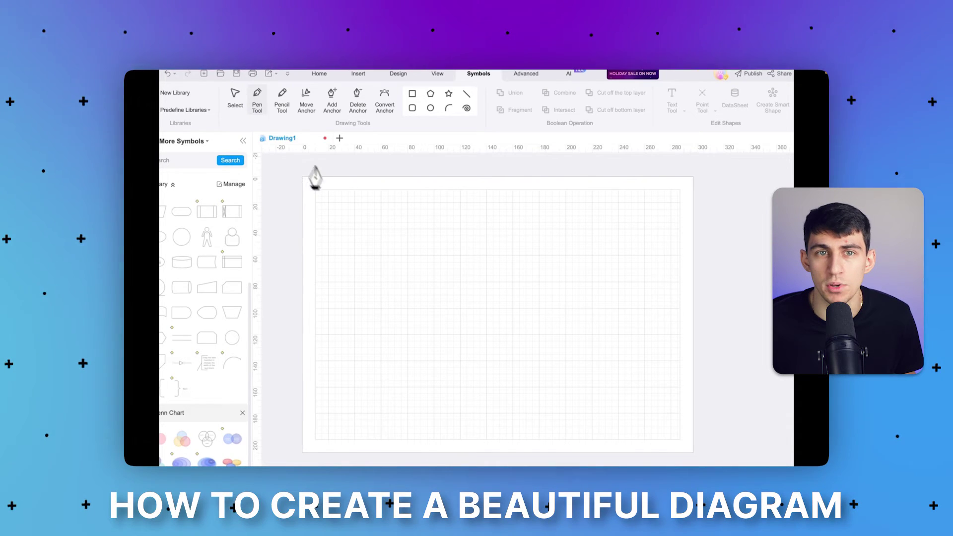
left_click(359, 231)
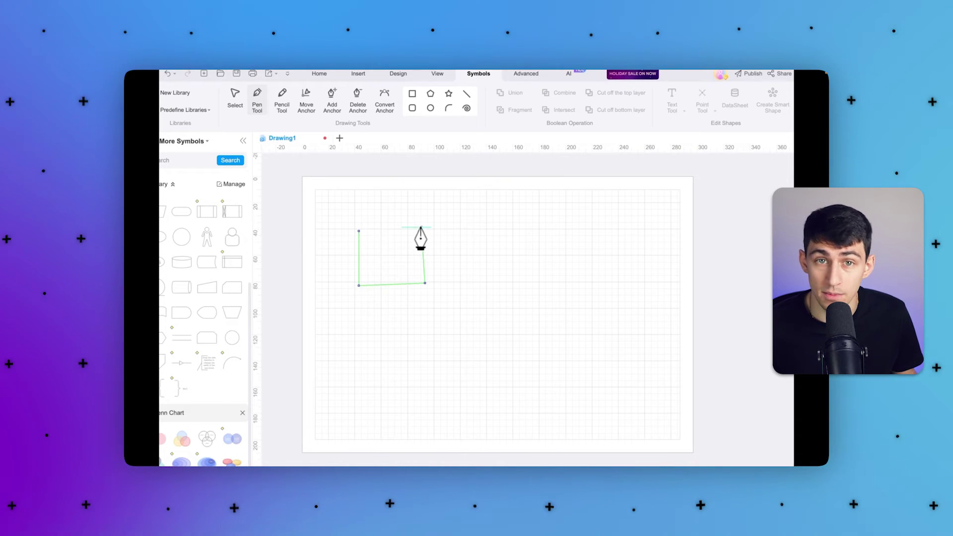
left_click(360, 229)
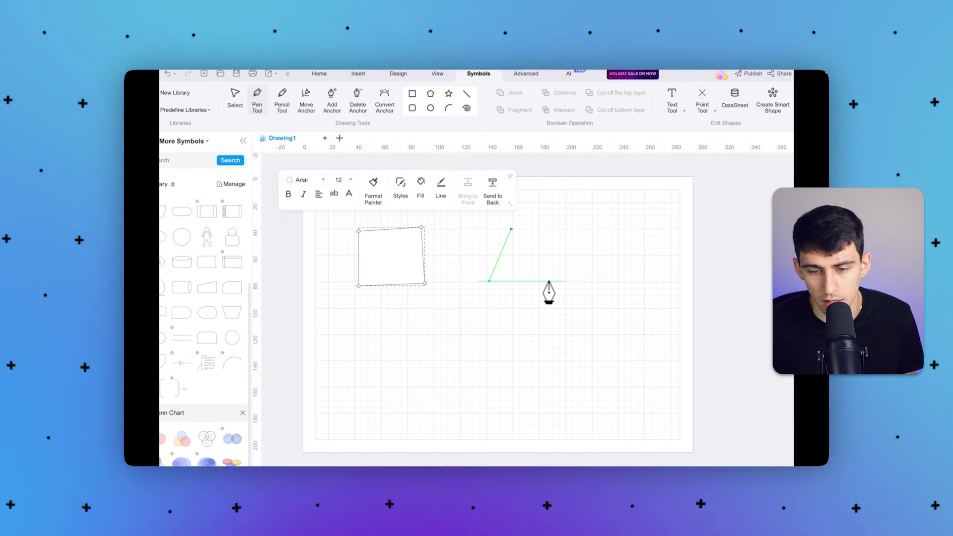
left_click(512, 230)
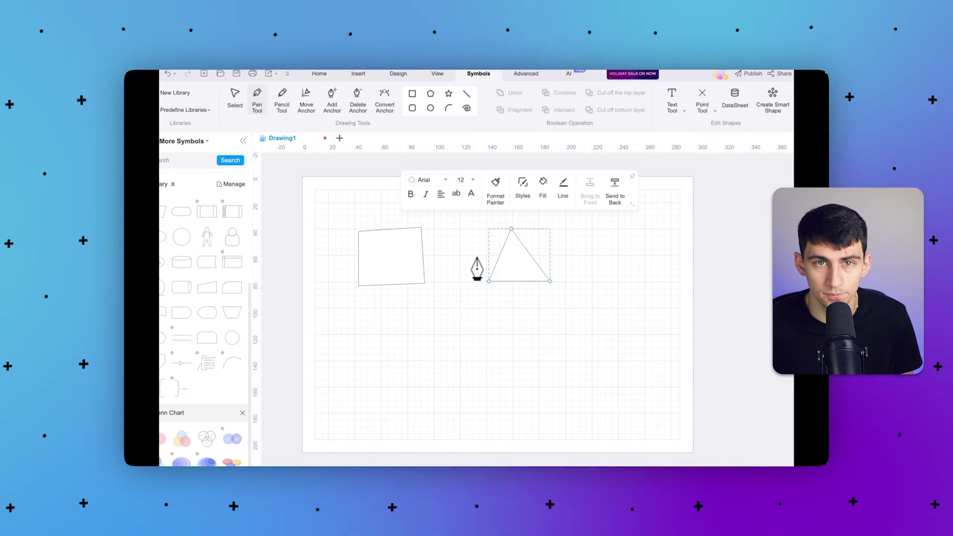
left_click(241, 102)
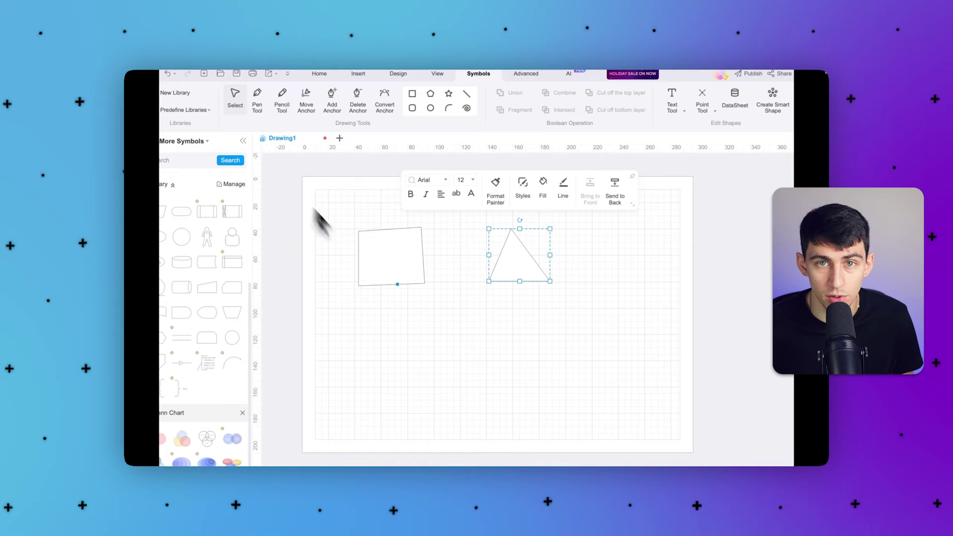
Step: Save the drawing through Save As > Personal Templates under the name 'My Template 1'
left_click(434, 303)
left_click(171, 82)
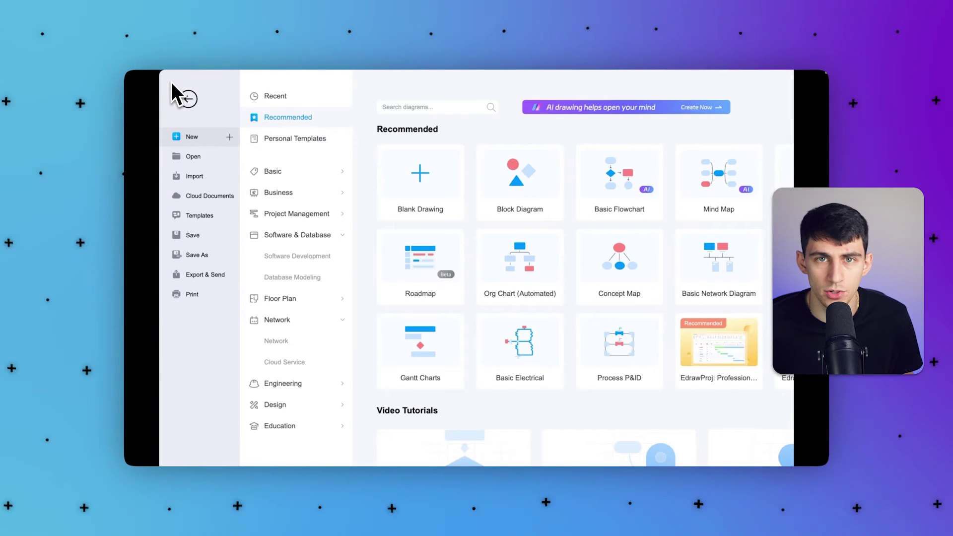
left_click(209, 256)
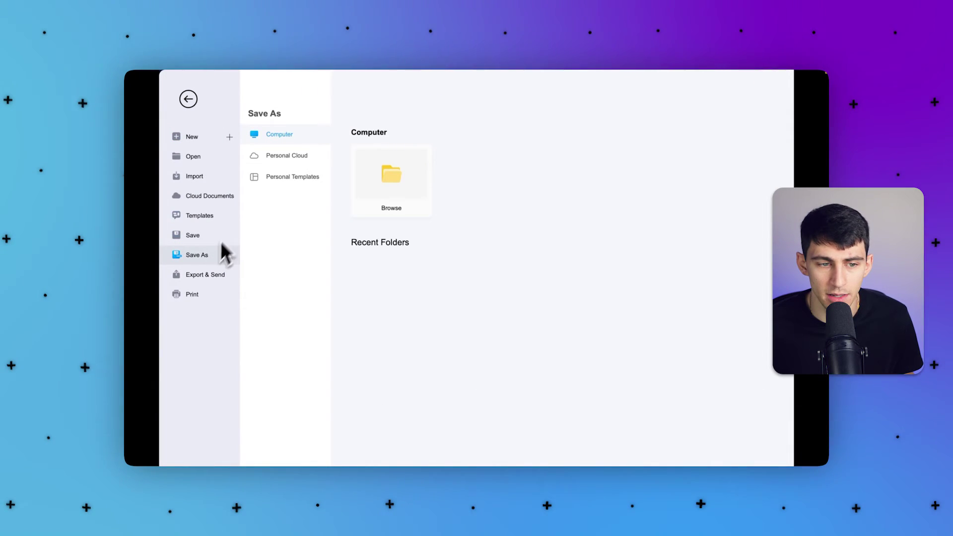
left_click(280, 177)
double_click(394, 136)
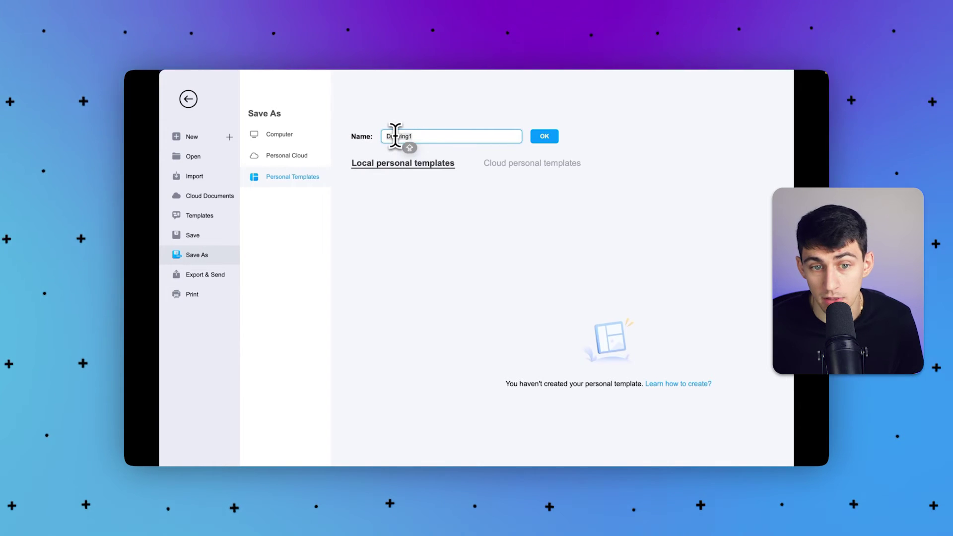
type("My Template 1")
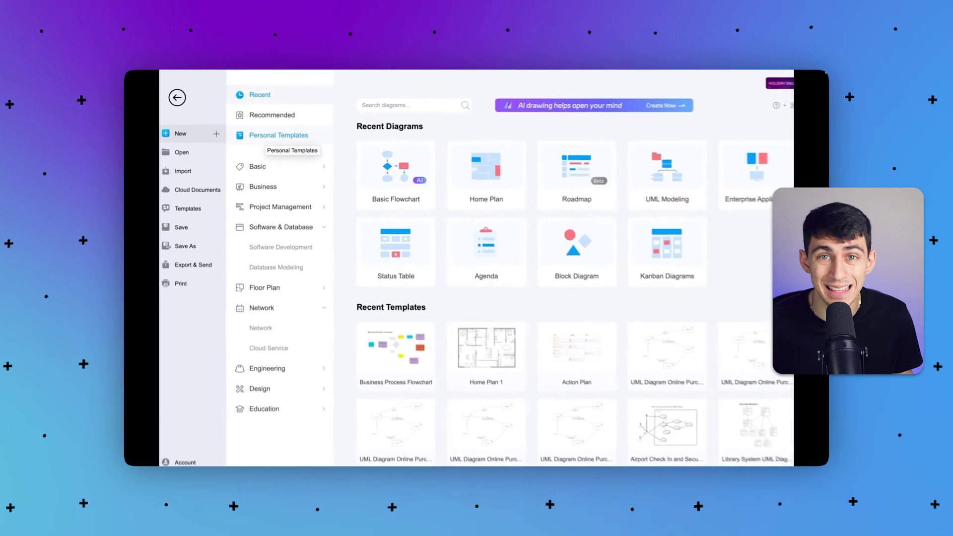
Step: Check the Local and Cloud personal templates, then start AI Diagramming from Basic Flowchart
left_click(264, 132)
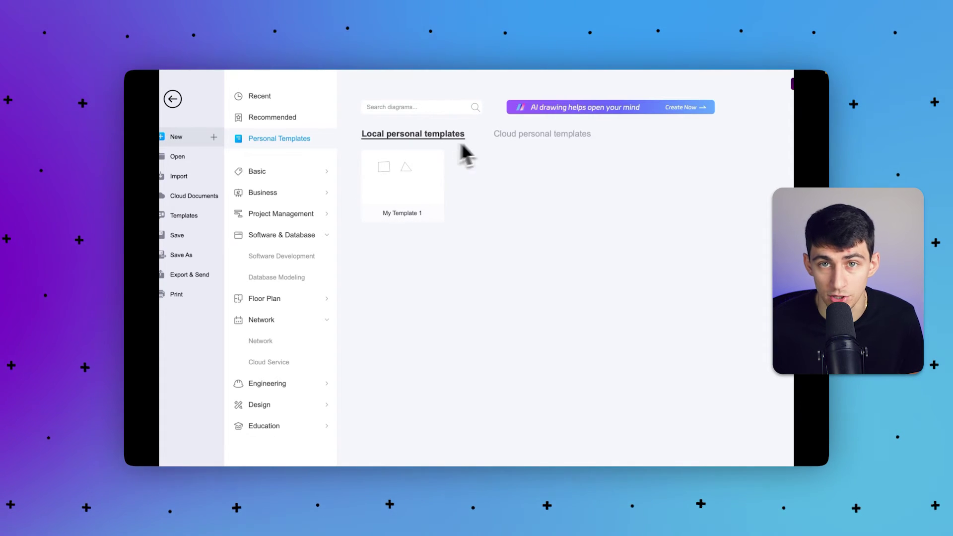
left_click(511, 141)
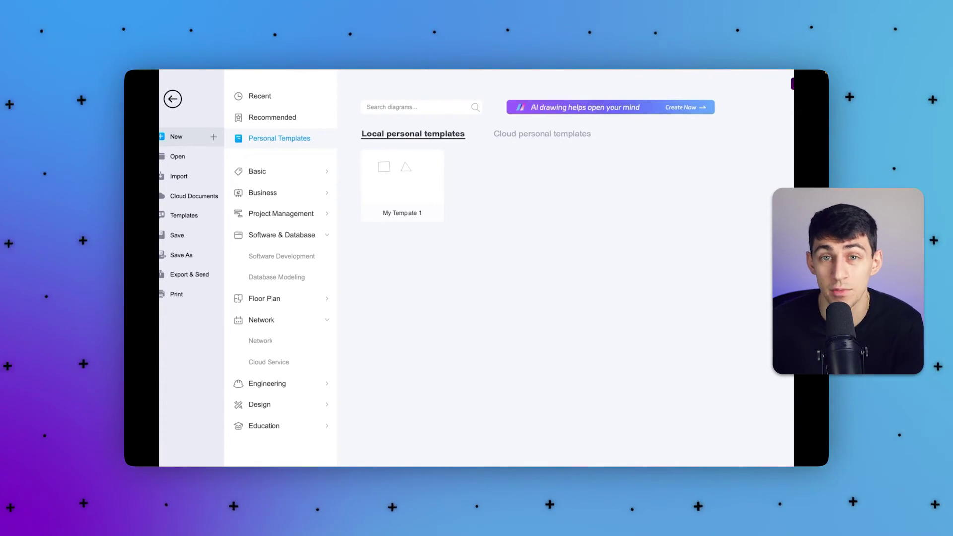
left_click(293, 119)
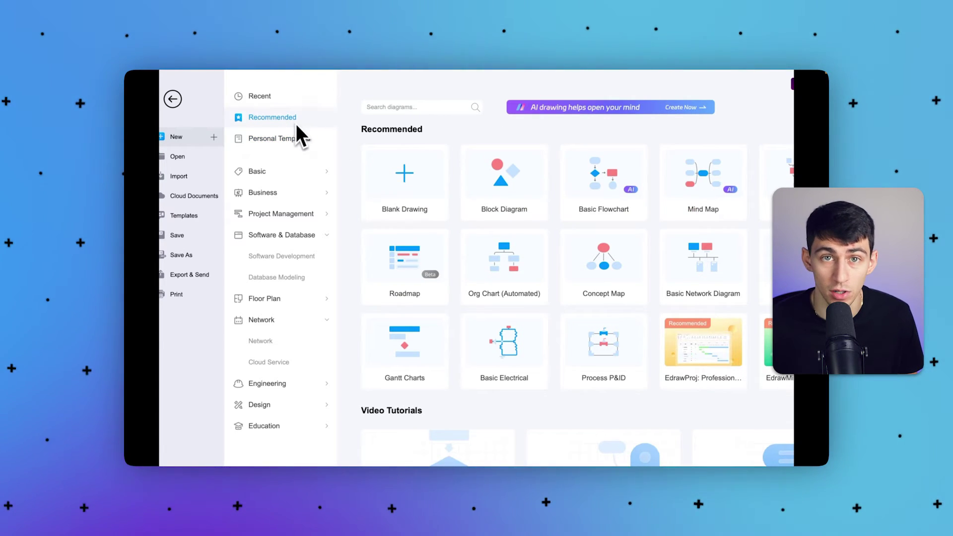
mouse_move(363, 188)
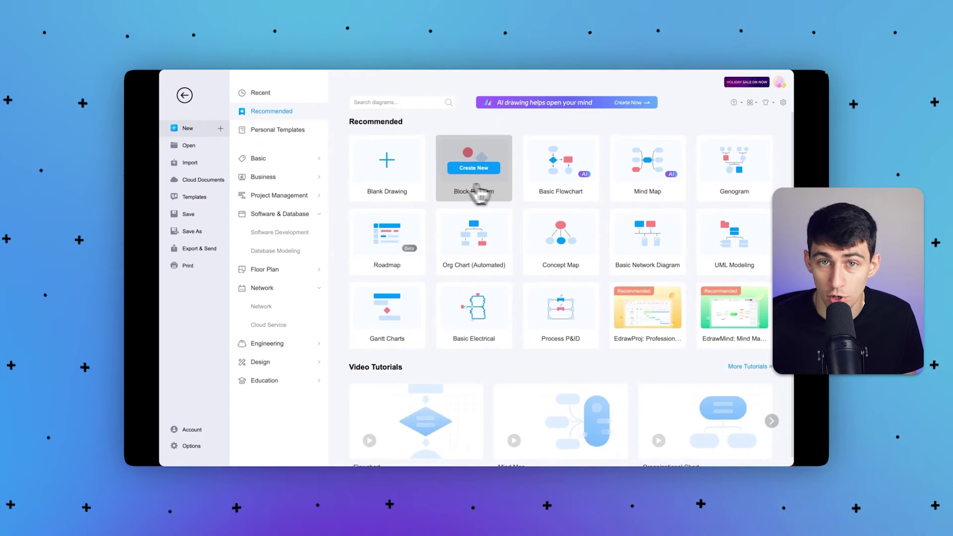
mouse_move(561, 186)
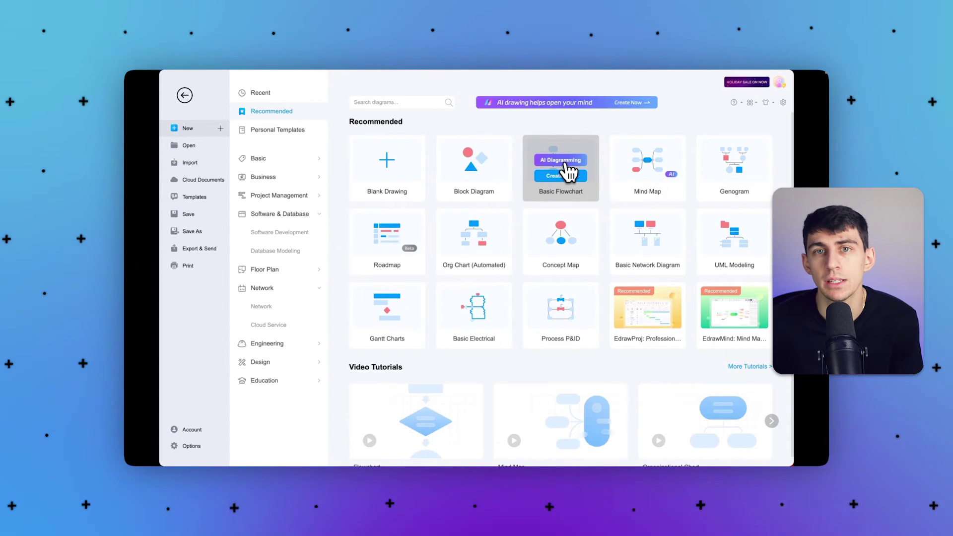
left_click(561, 160)
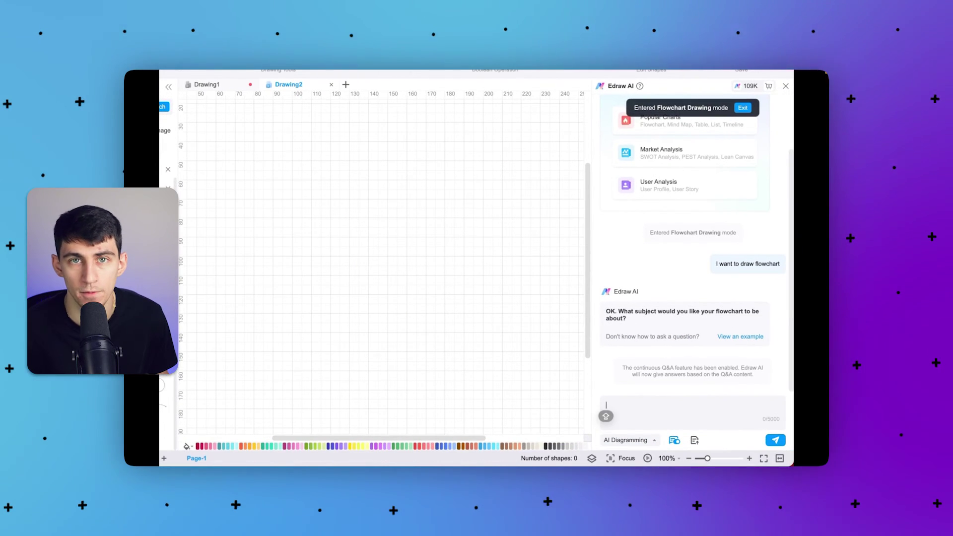
Step: Type 'Example Prompt' into Edraw AI, clear it, and return to the start page
type("Examp")
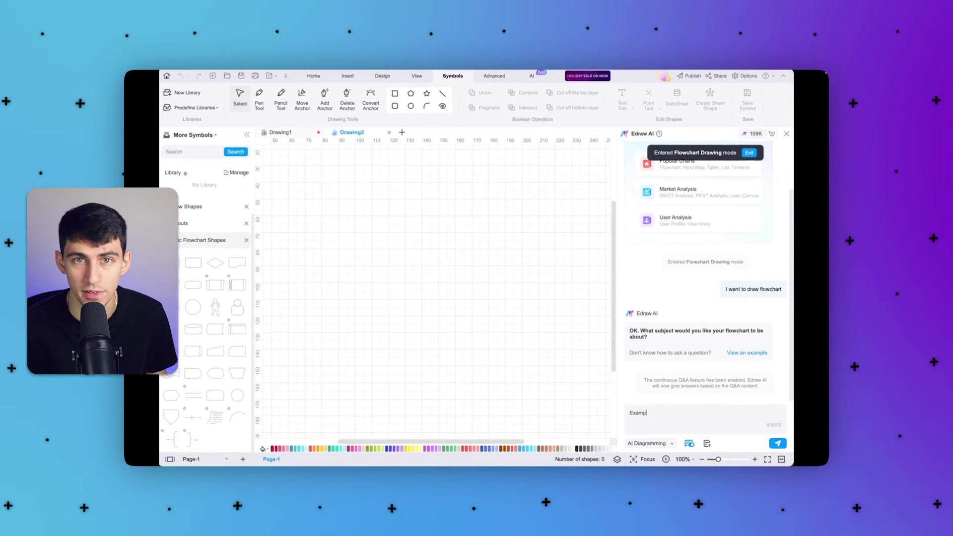
type("le Prompt")
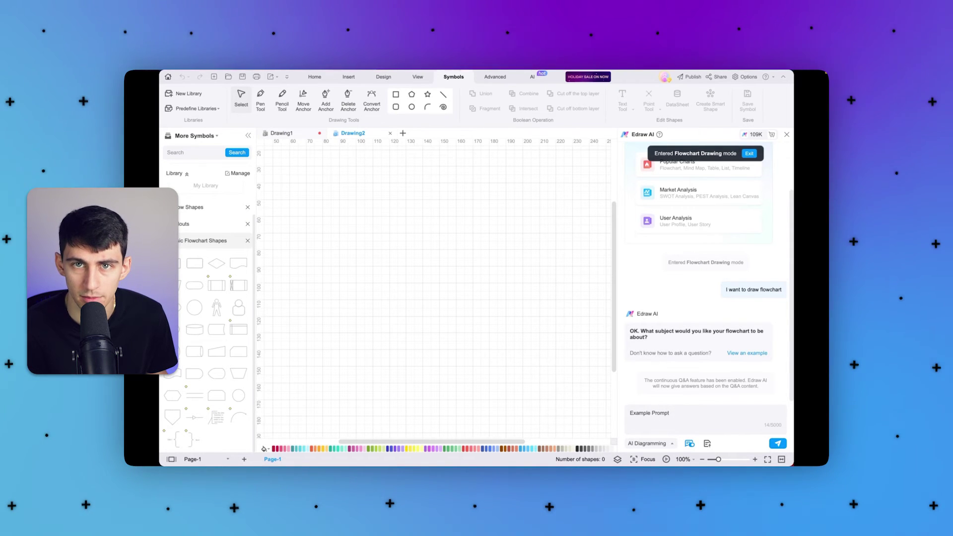
key("ctrl+a")
key("BackSpace")
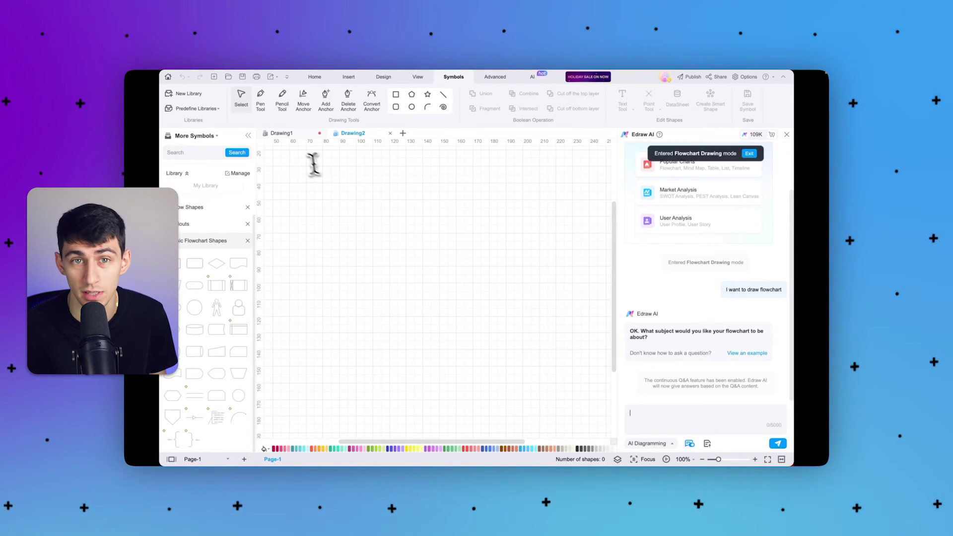
left_click(169, 77)
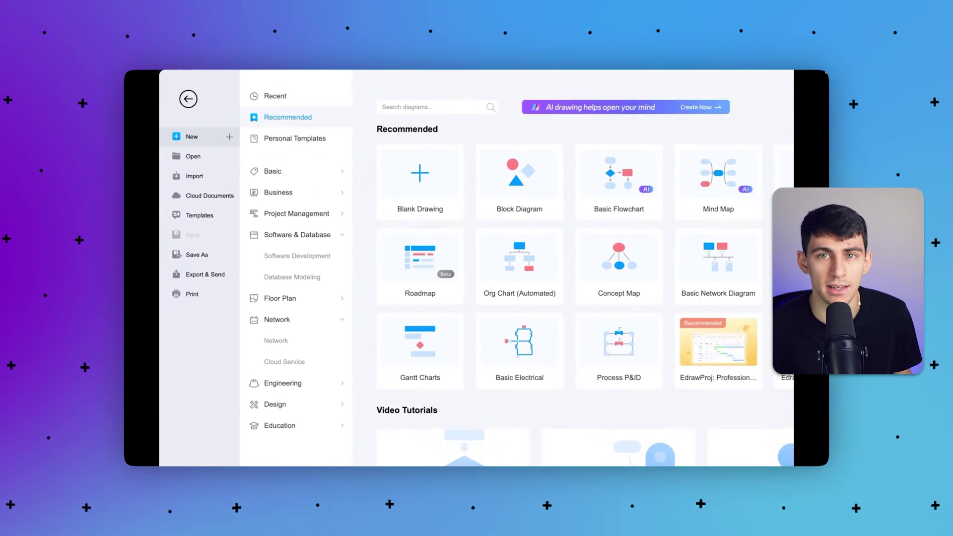
Step: Look over the Import formats, then open Export & Send's Export to Graphics page
left_click(200, 182)
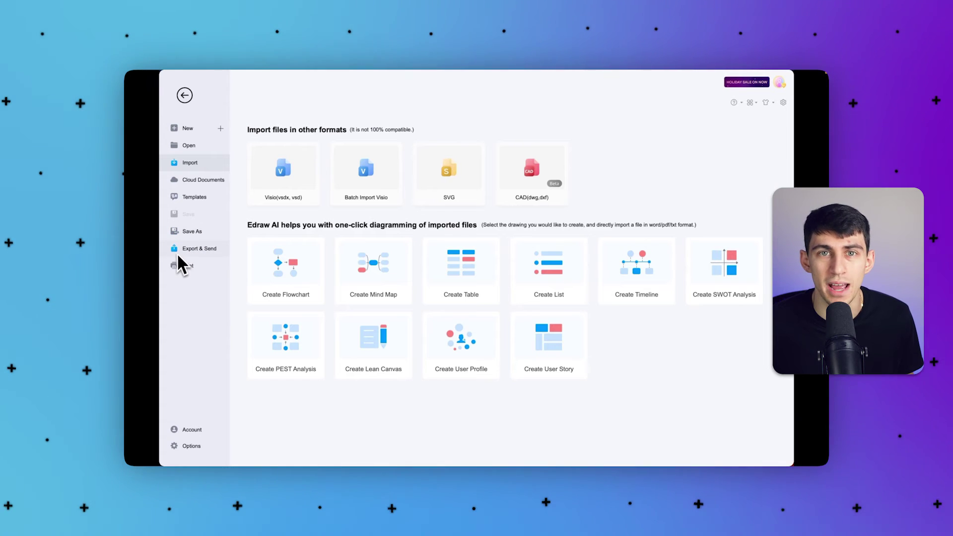
left_click(194, 249)
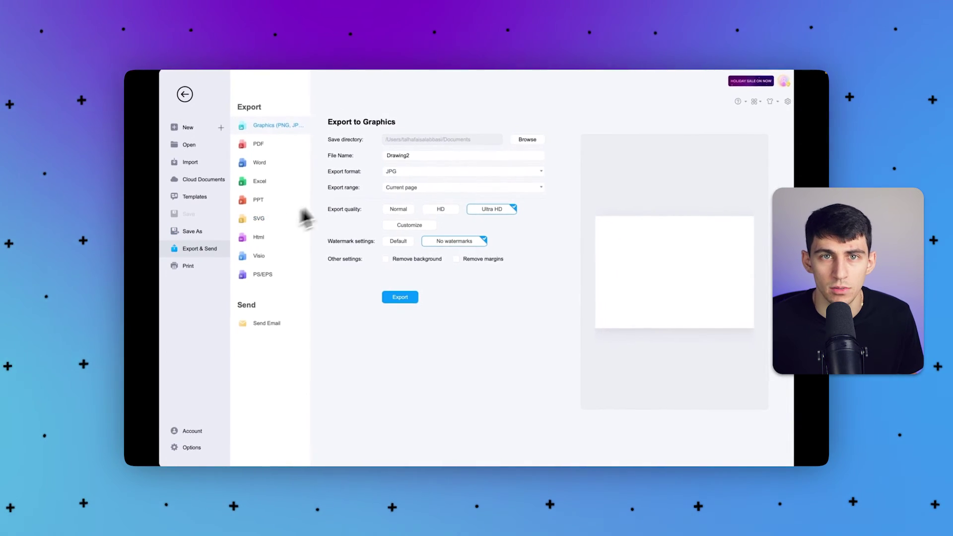
Step: Set the graphics export to Remove background and Remove margins with Customize quality
left_click(418, 151)
left_click(406, 188)
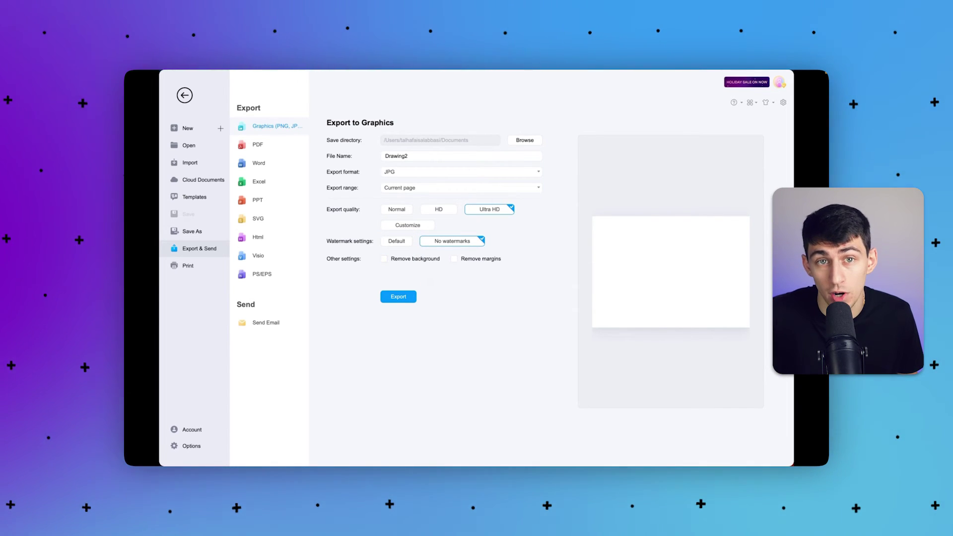
left_click(384, 258)
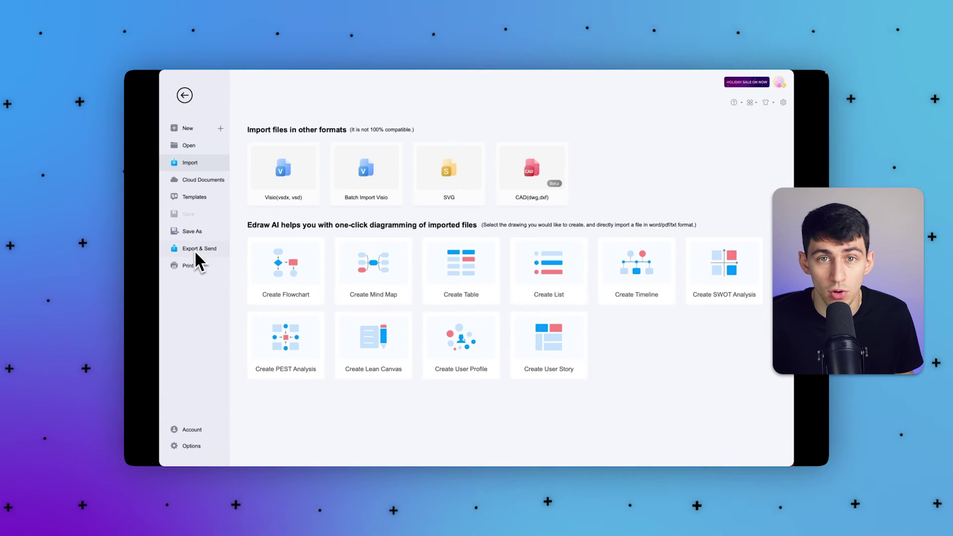
left_click(196, 249)
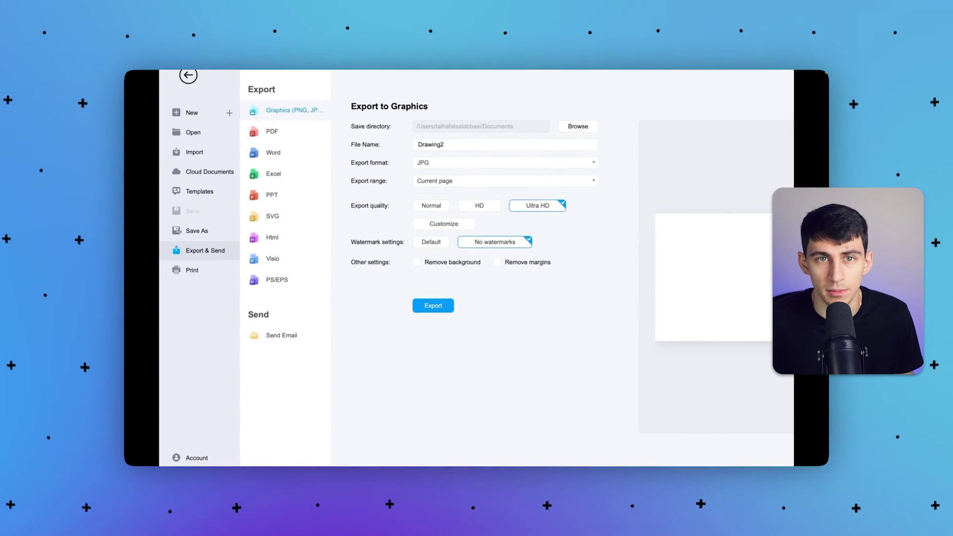
left_click(430, 146)
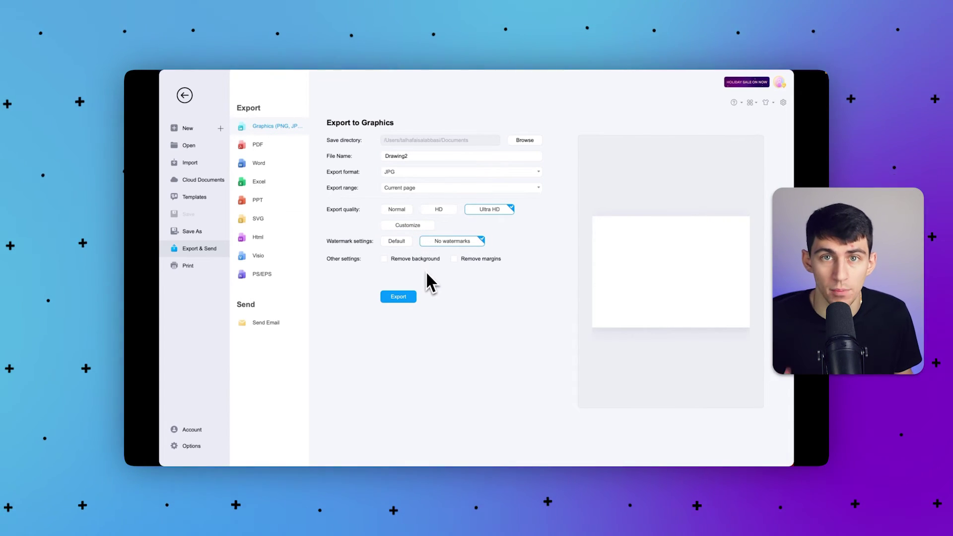
left_click(384, 259)
left_click(455, 259)
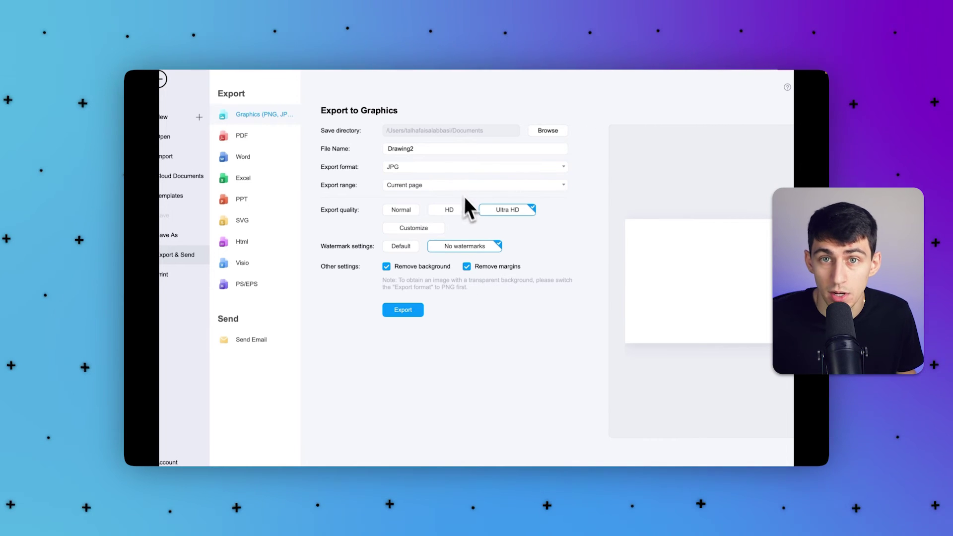
left_click(431, 230)
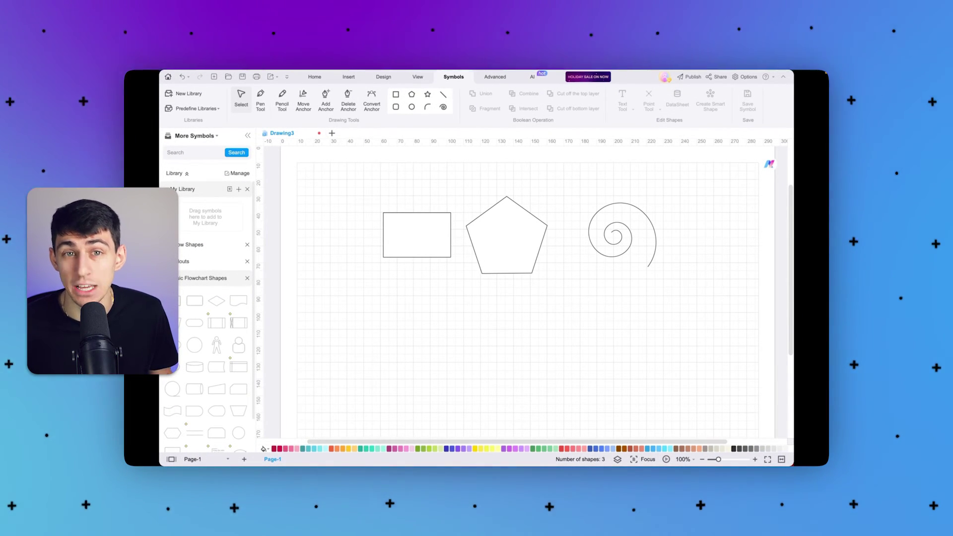
Step: Give the pentagon a gradient fill with a new first-stop colour at 78% transparency
right_click(501, 233)
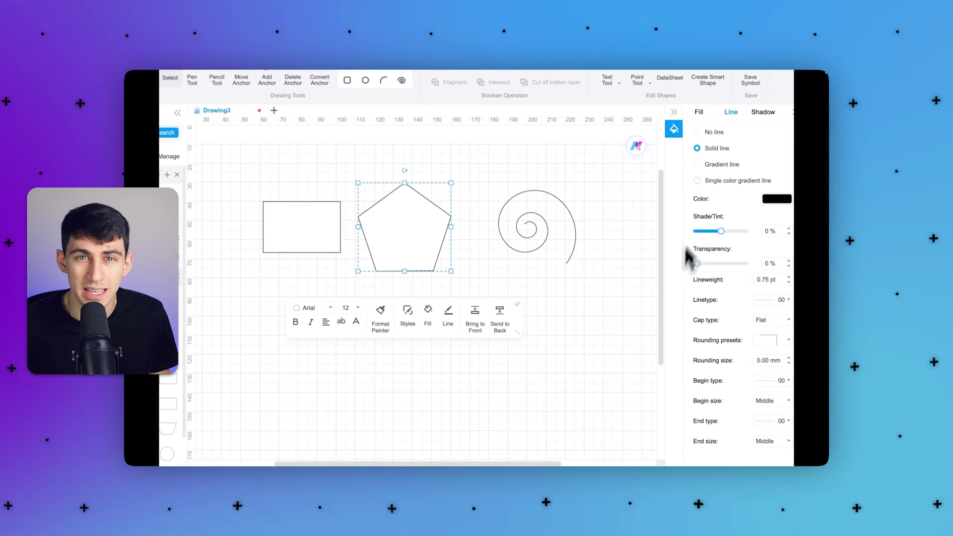
left_click(700, 113)
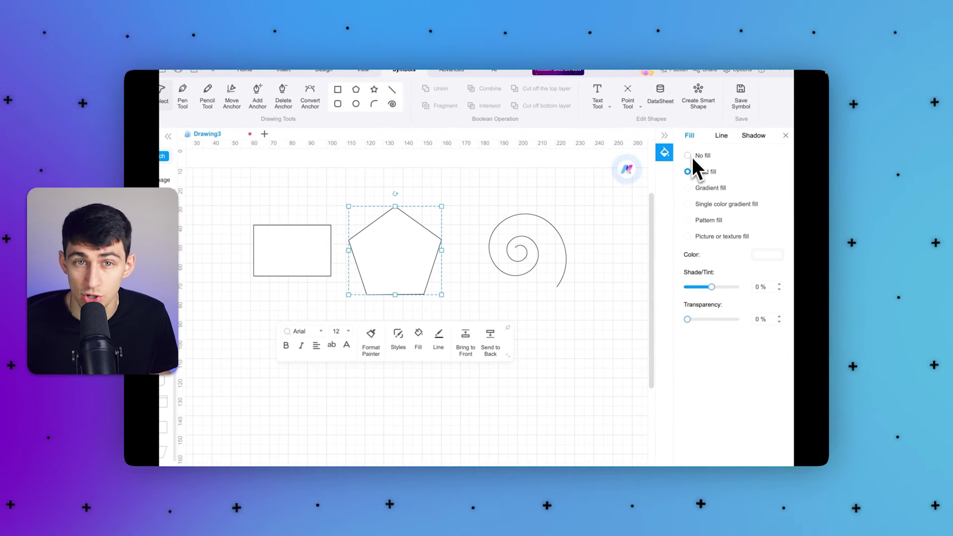
left_click(692, 156)
left_click(689, 171)
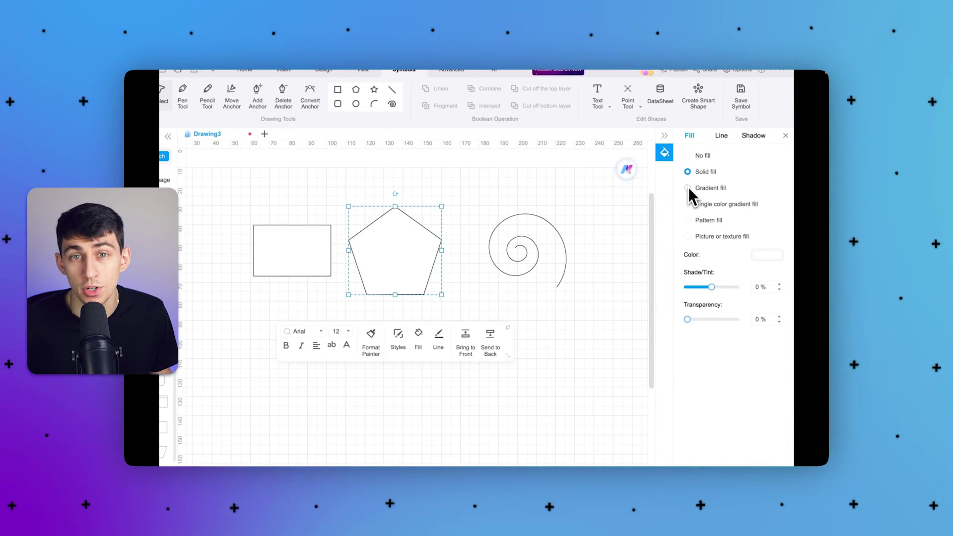
left_click(688, 188)
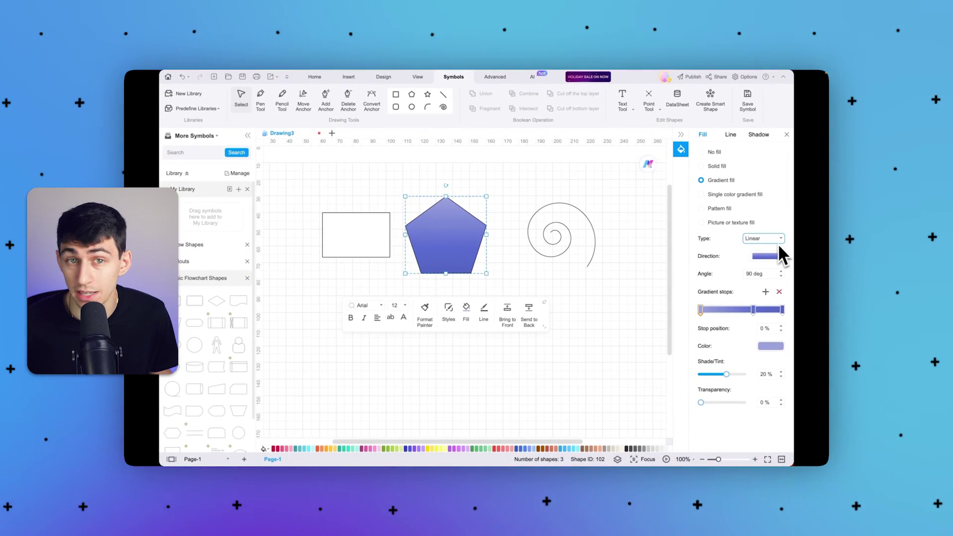
left_click(777, 346)
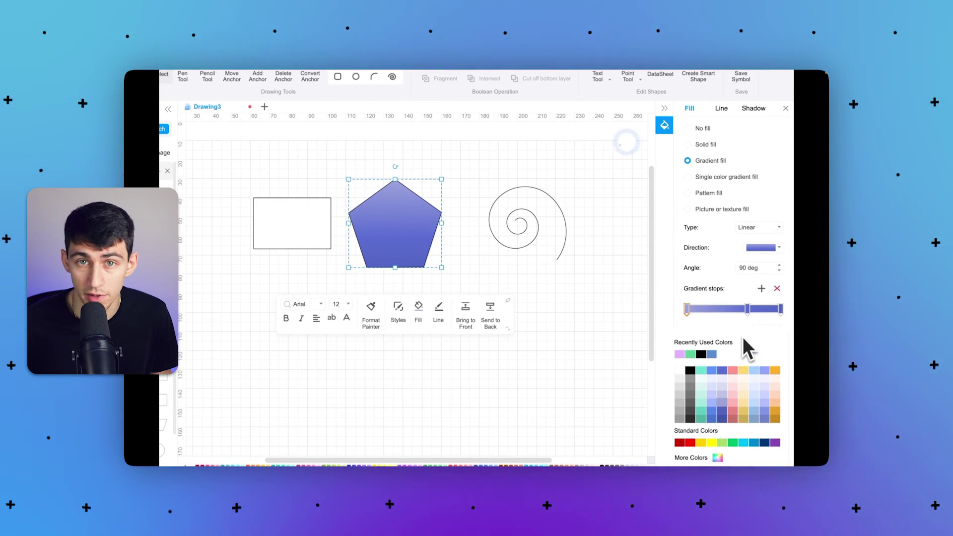
left_click(716, 332)
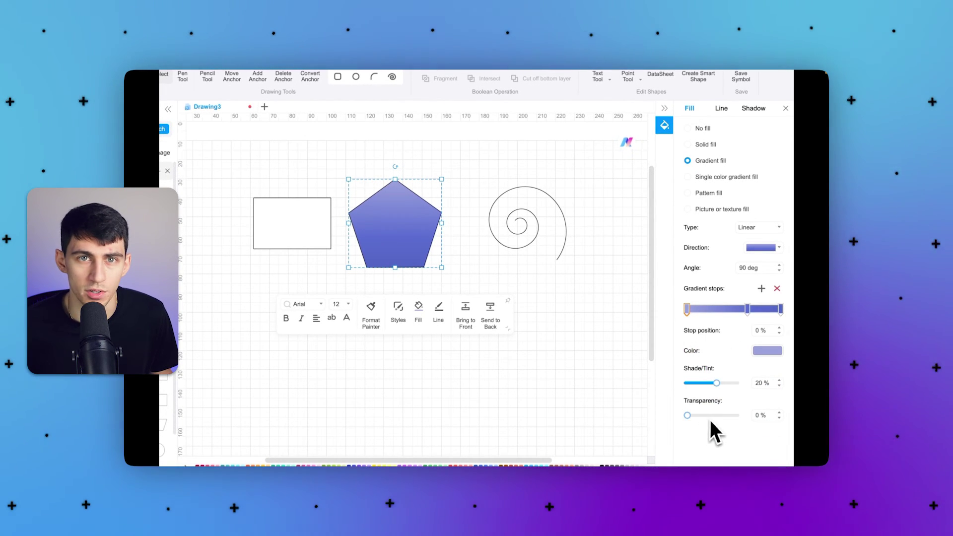
left_click_drag(688, 416, 725, 416)
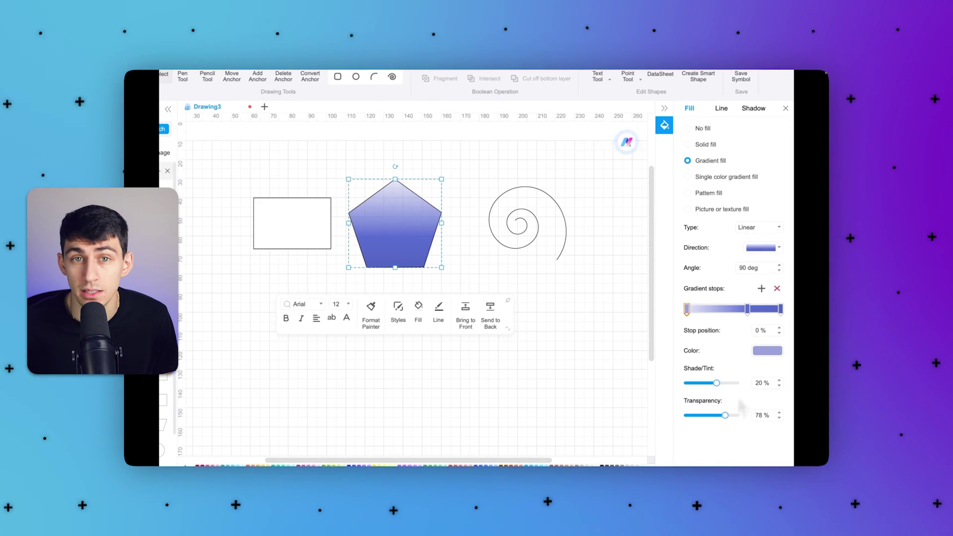
left_click(717, 110)
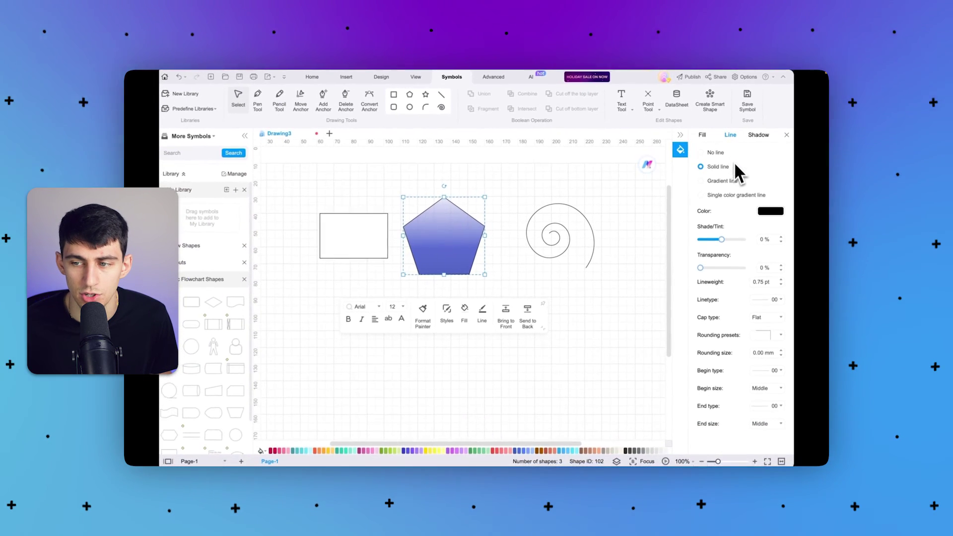
Step: Switch the pentagon's outline to a gradient line with a light purple first stop, then view Shadow
left_click(704, 179)
left_click(766, 316)
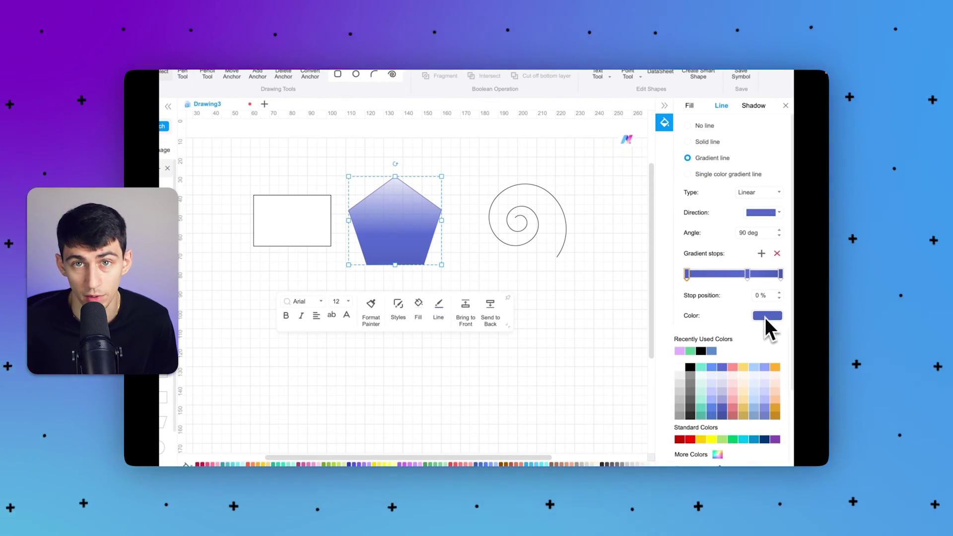
left_click(679, 353)
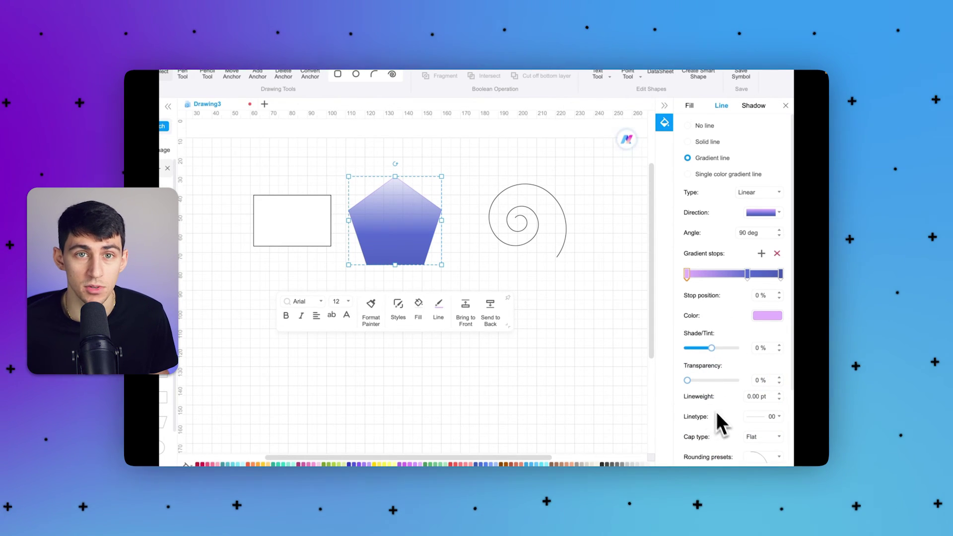
scroll(718, 425, "down", 3)
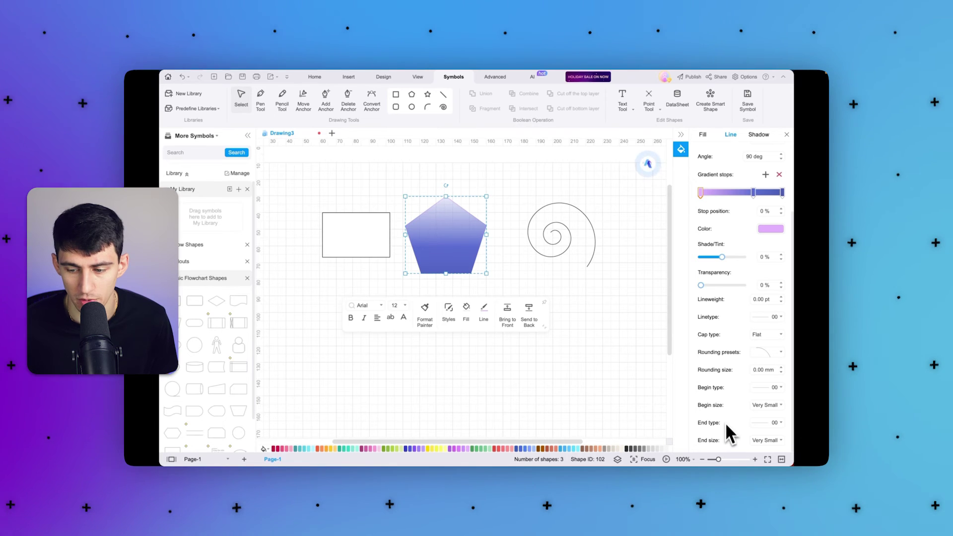
left_click(759, 134)
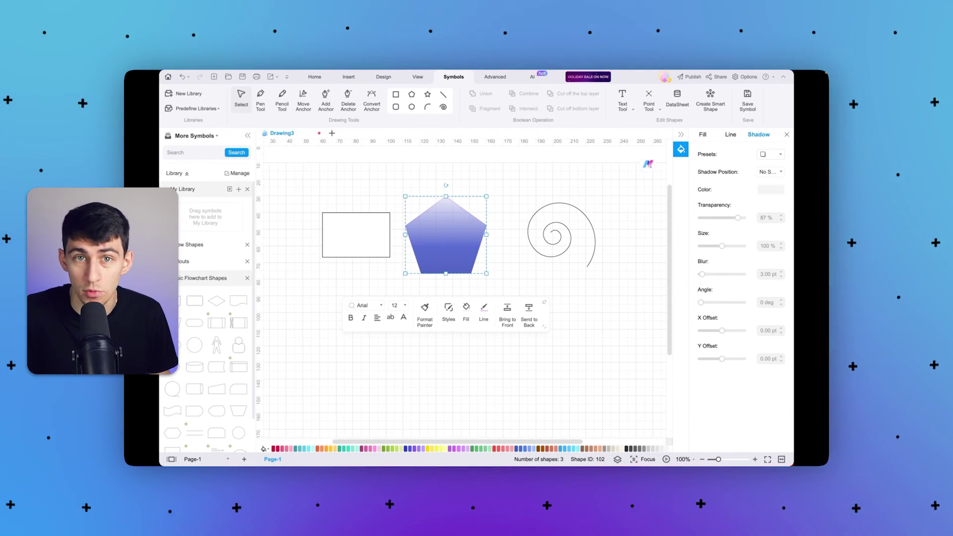
Step: Marquee-select the rectangle, pentagon and spiral, drag them down-right, and bring up Align options
left_click(323, 198)
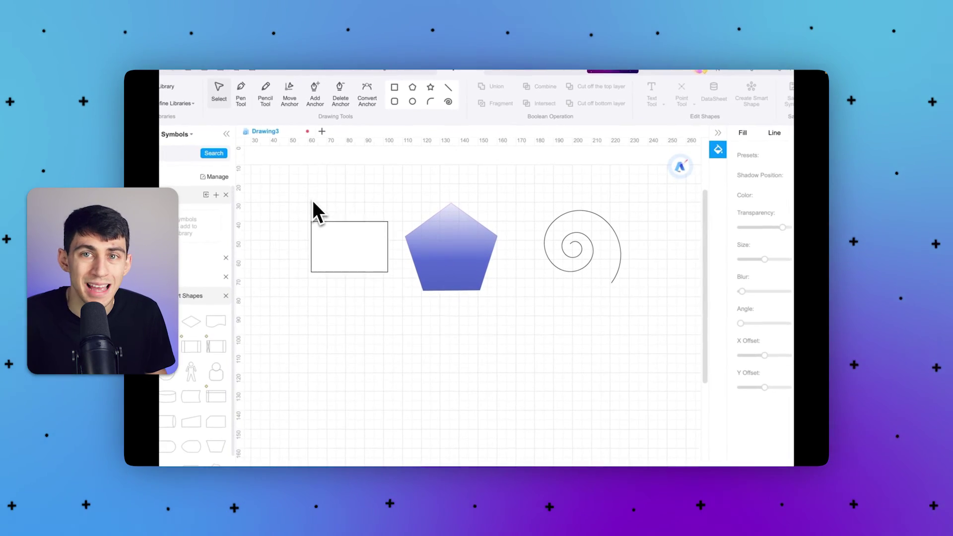
left_click_drag(296, 199, 624, 288)
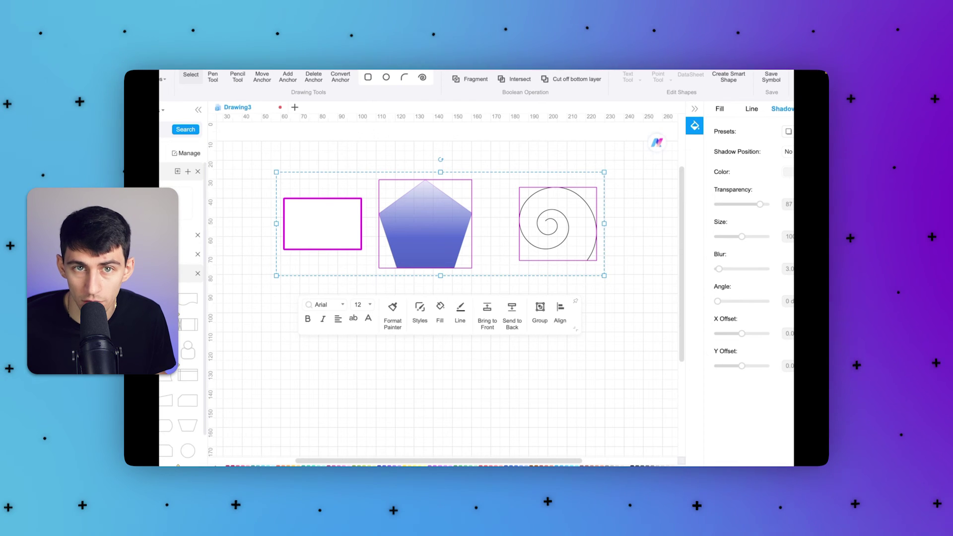
left_click_drag(424, 238, 437, 303)
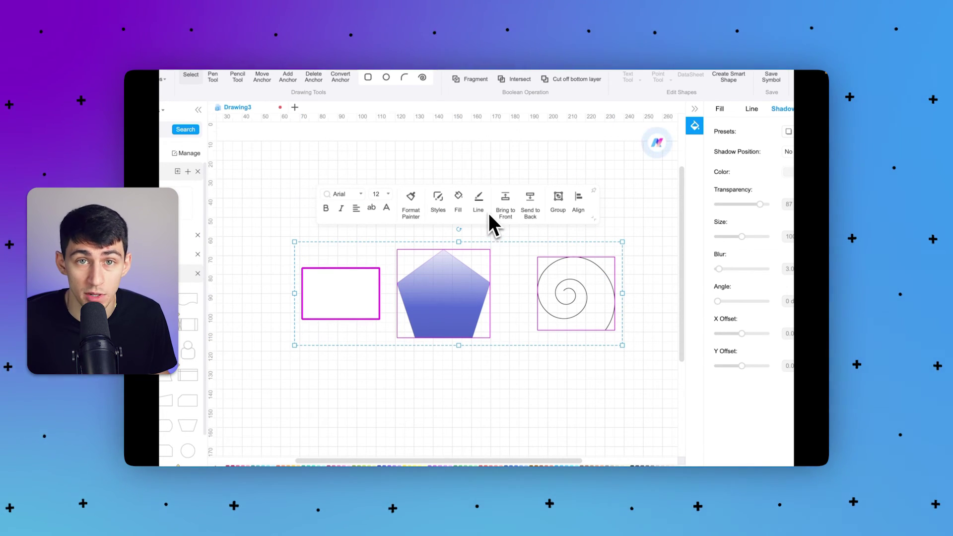
left_click(578, 204)
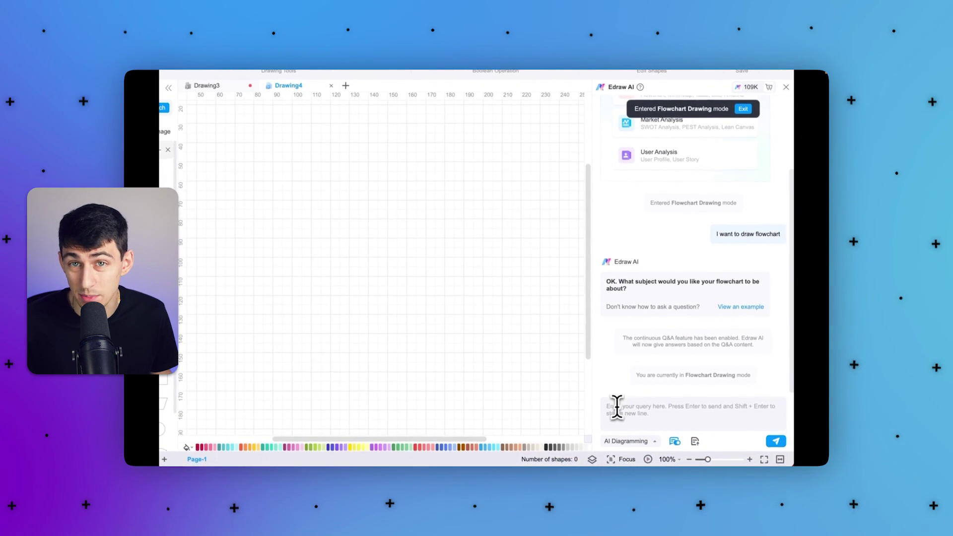
Step: Ask Edraw AI to create an HR recruitment process flowchart with fewer than 10 steps
left_click(624, 430)
type("Create a")
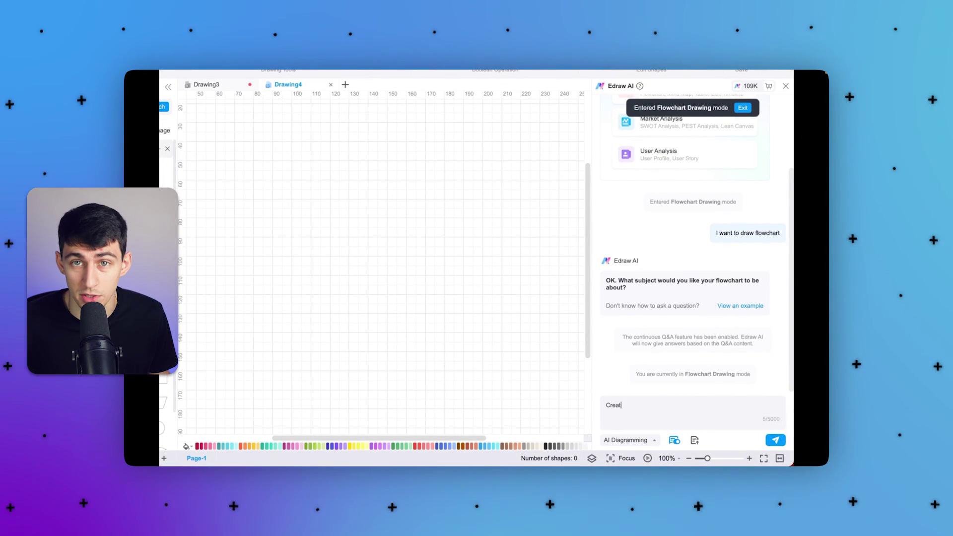
type("n HR recruitement process flowchart. There should be fewer")
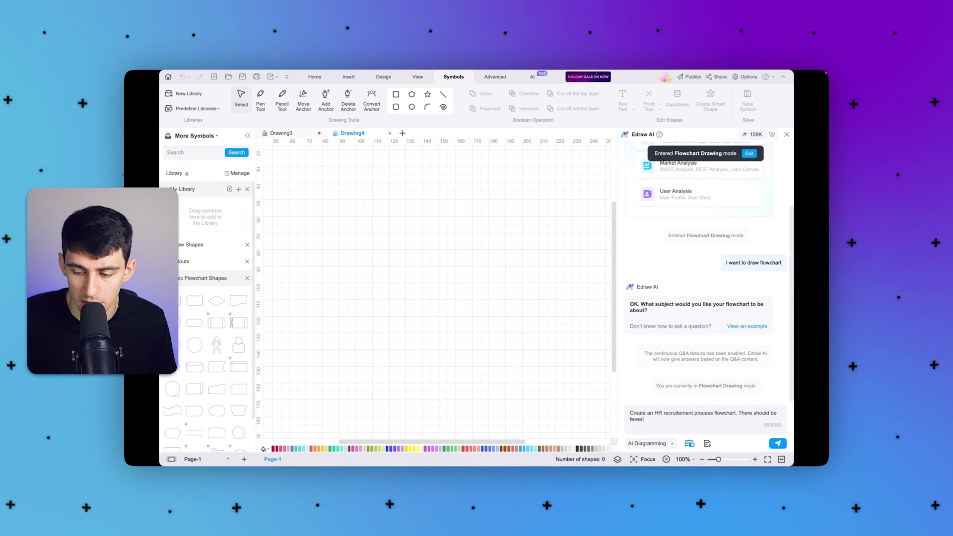
type("than 10 steps")
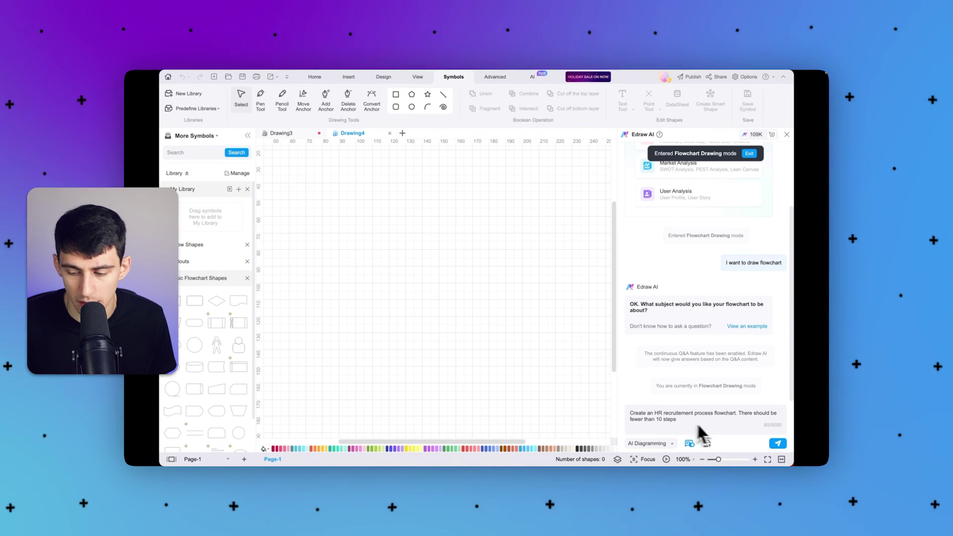
left_click(777, 443)
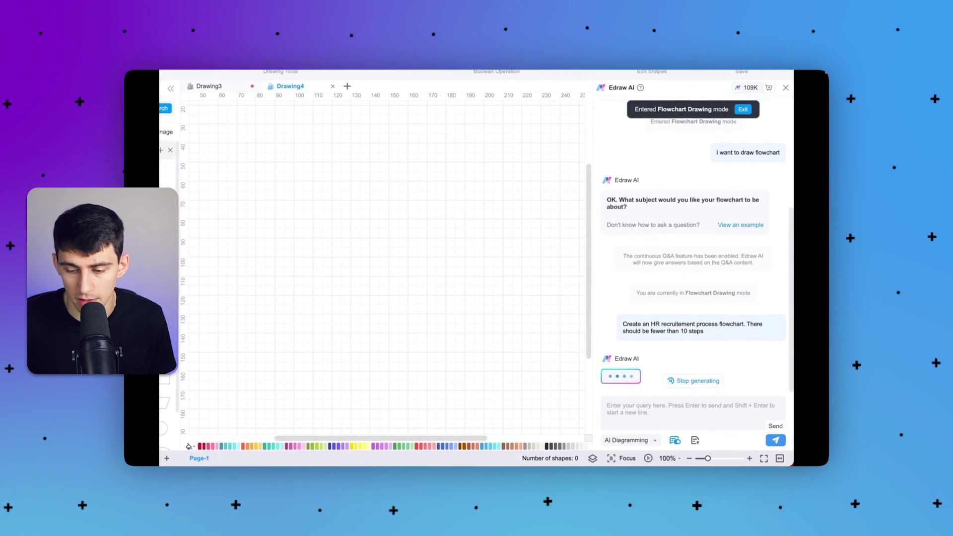